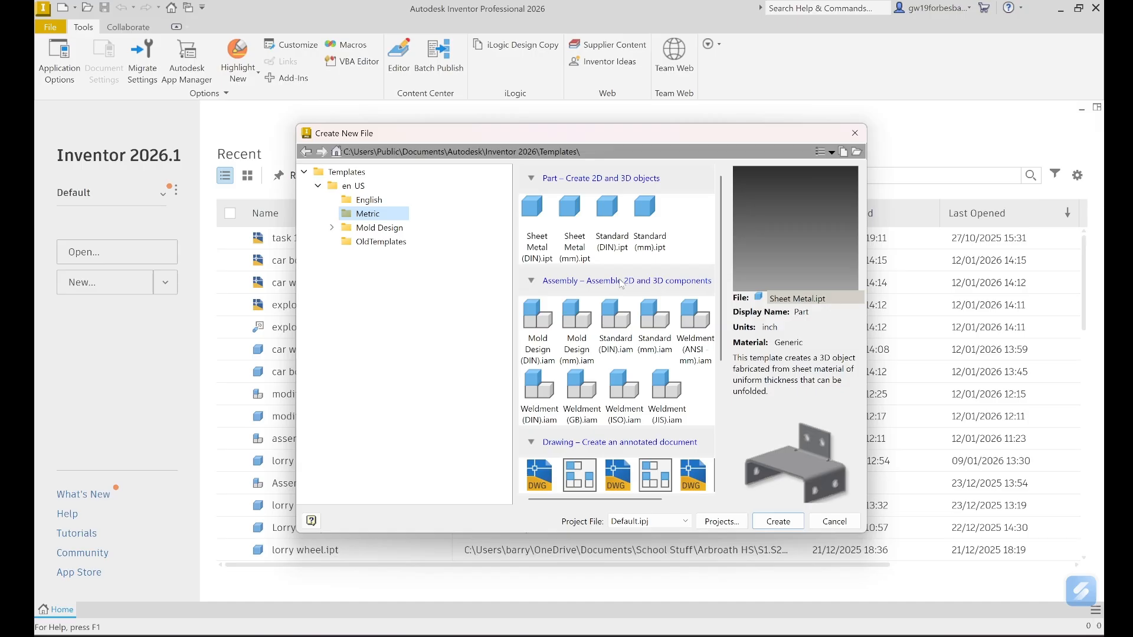
- Create a new assembly from the Metric Standard (mm).iam template
click(656, 332)
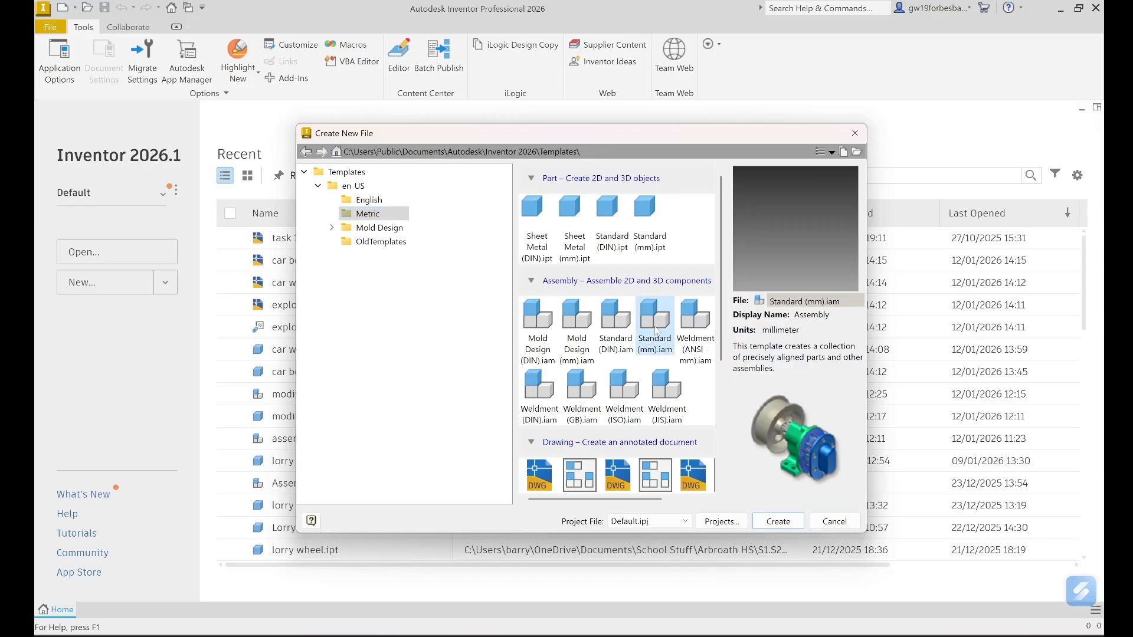
click(776, 522)
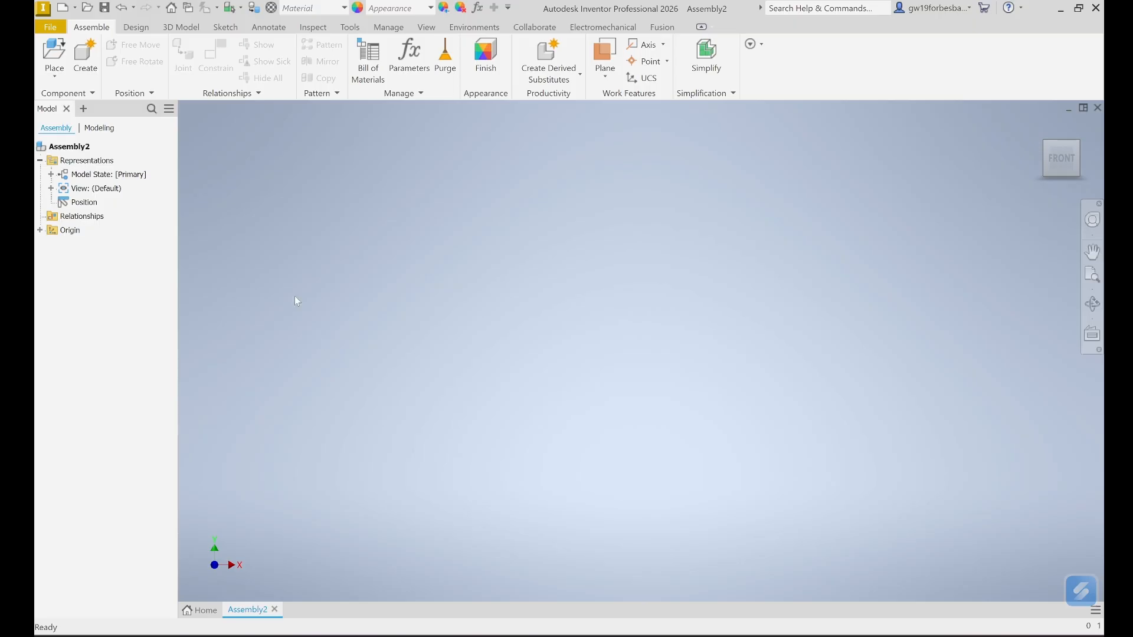
- Choose the lorry base part file in the Place Component dialog and open it
click(54, 76)
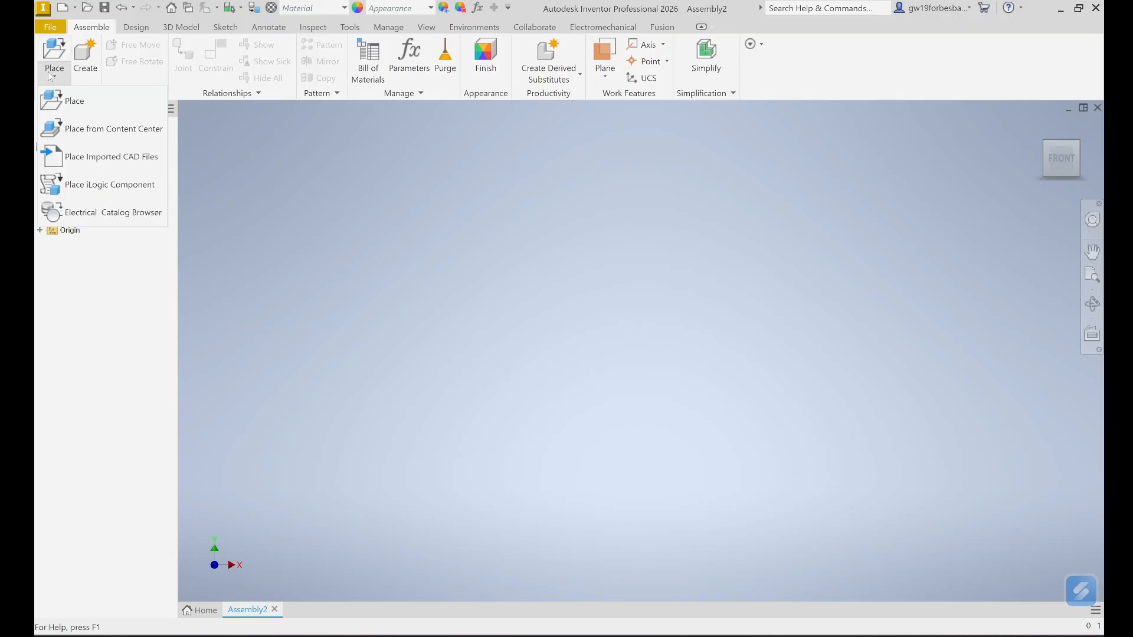
click(77, 101)
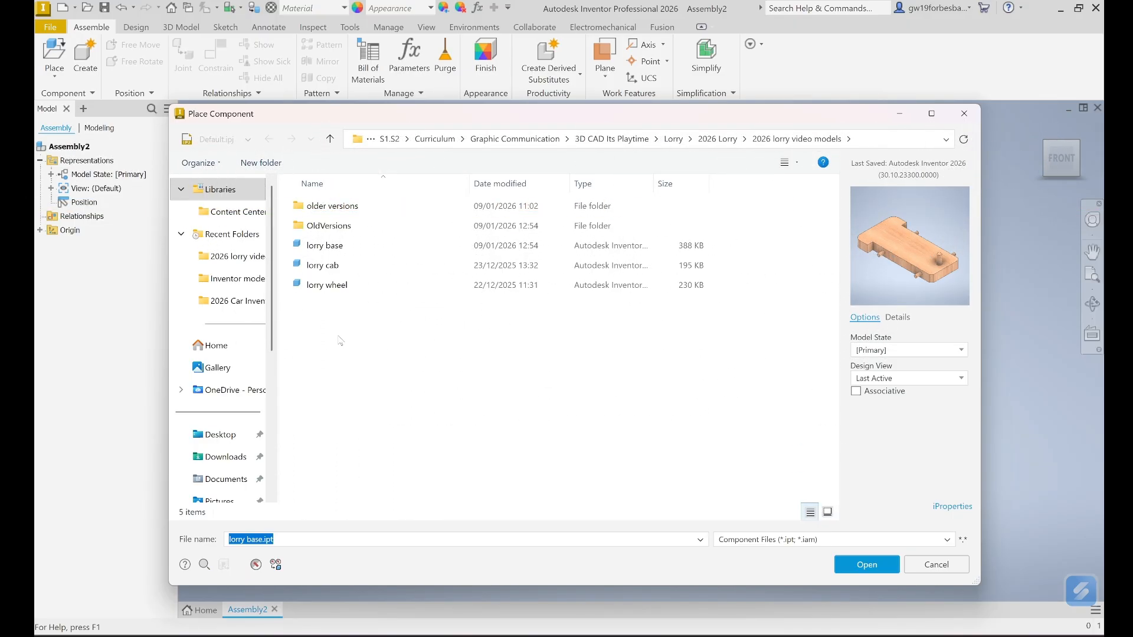
click(322, 248)
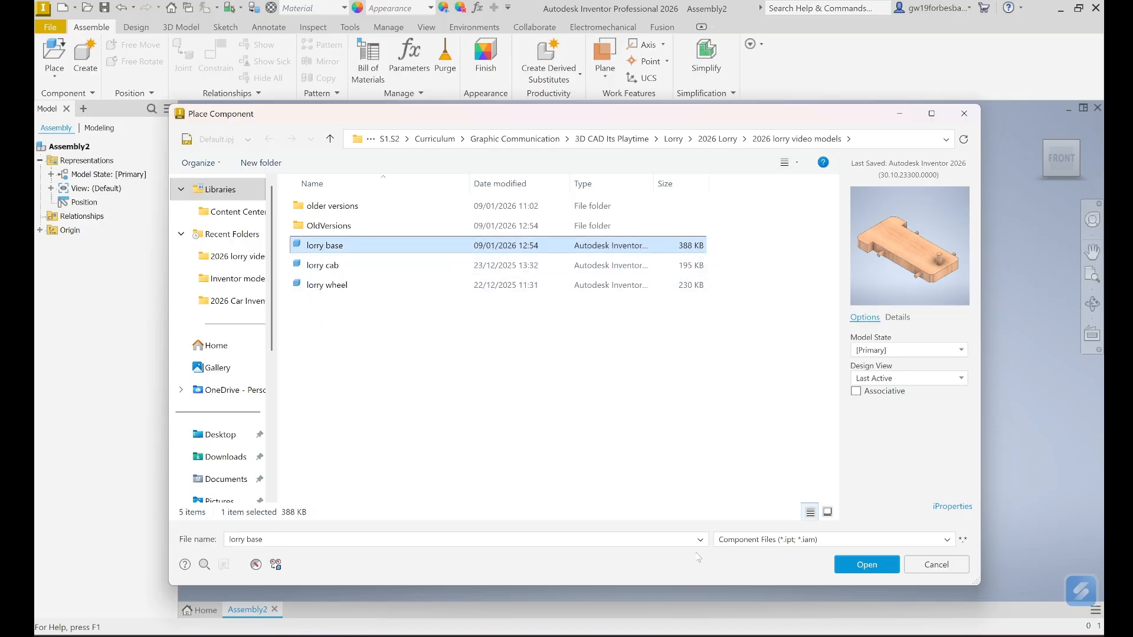
click(865, 565)
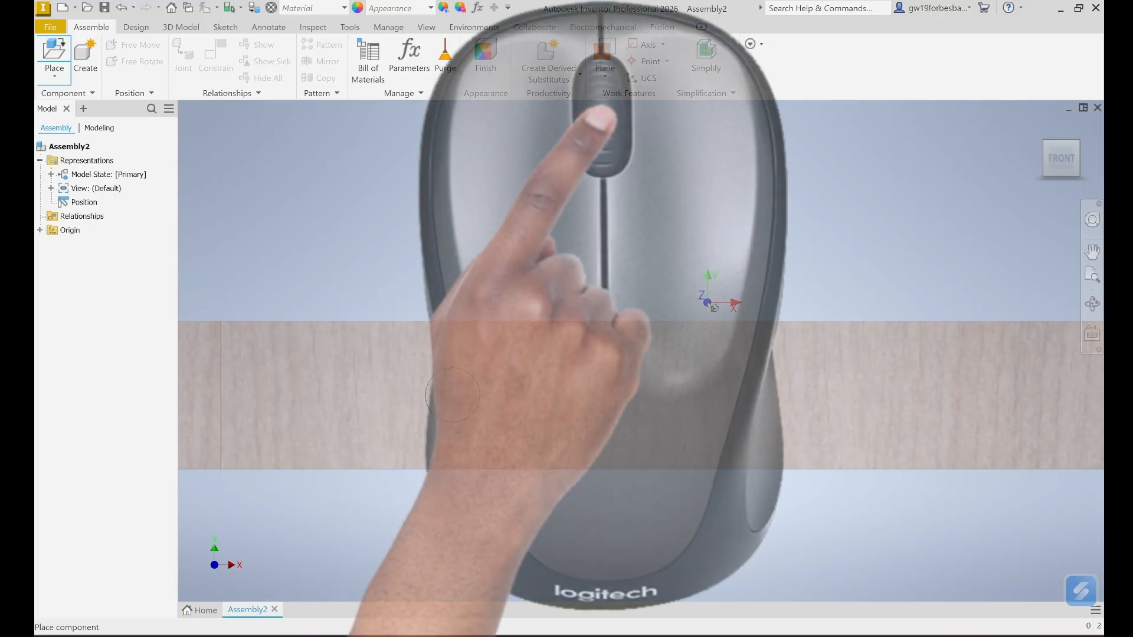
- Zoom out and drop a single copy of the lorry base into the graphics window
scroll(712, 308, down, 5)
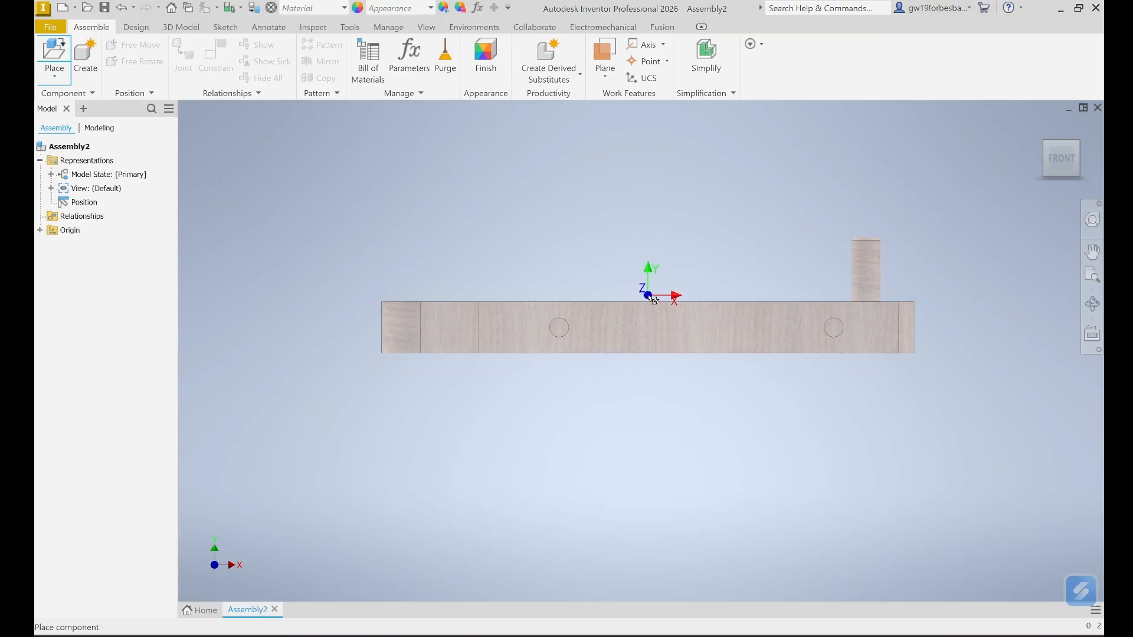
click(653, 302)
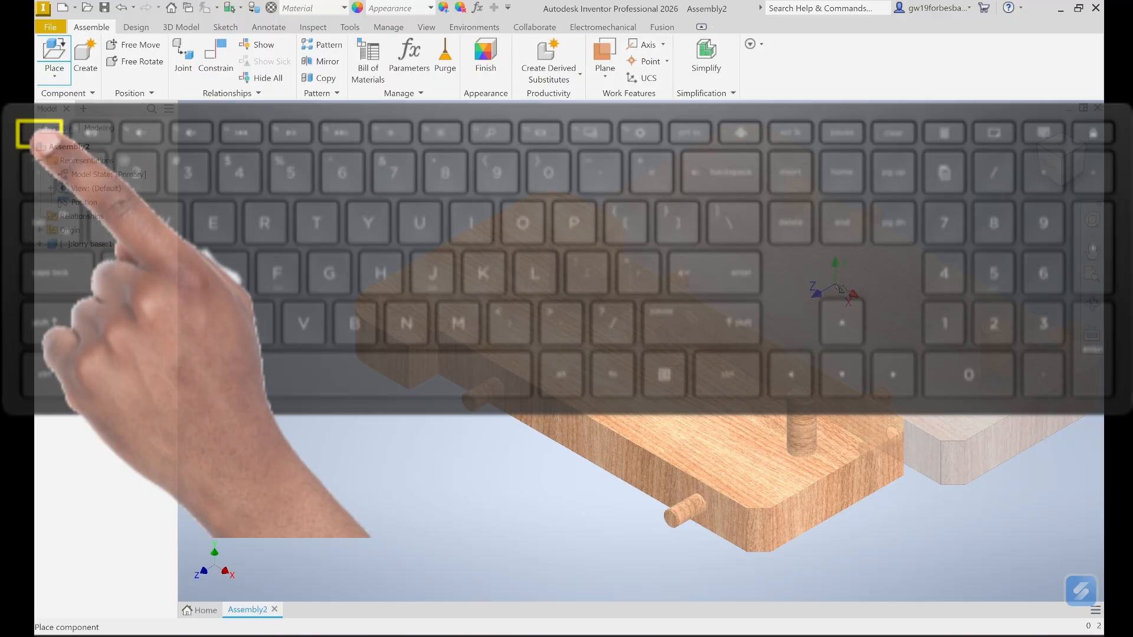
key(Escape)
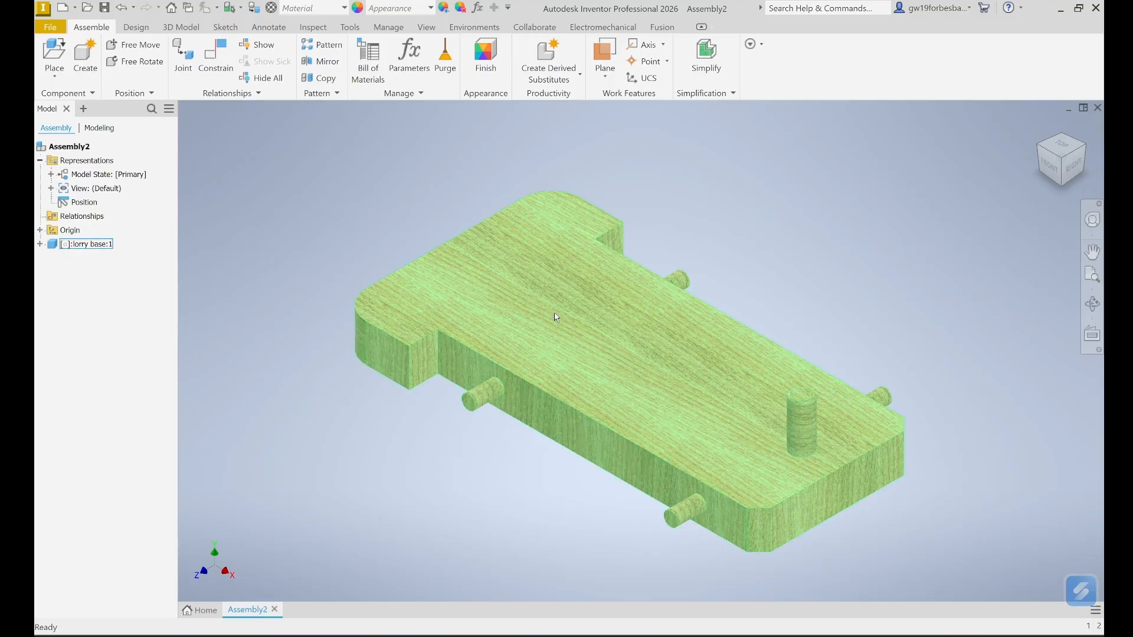
- Mark the lorry base:1 component as Grounded from its context menu
right_click(590, 323)
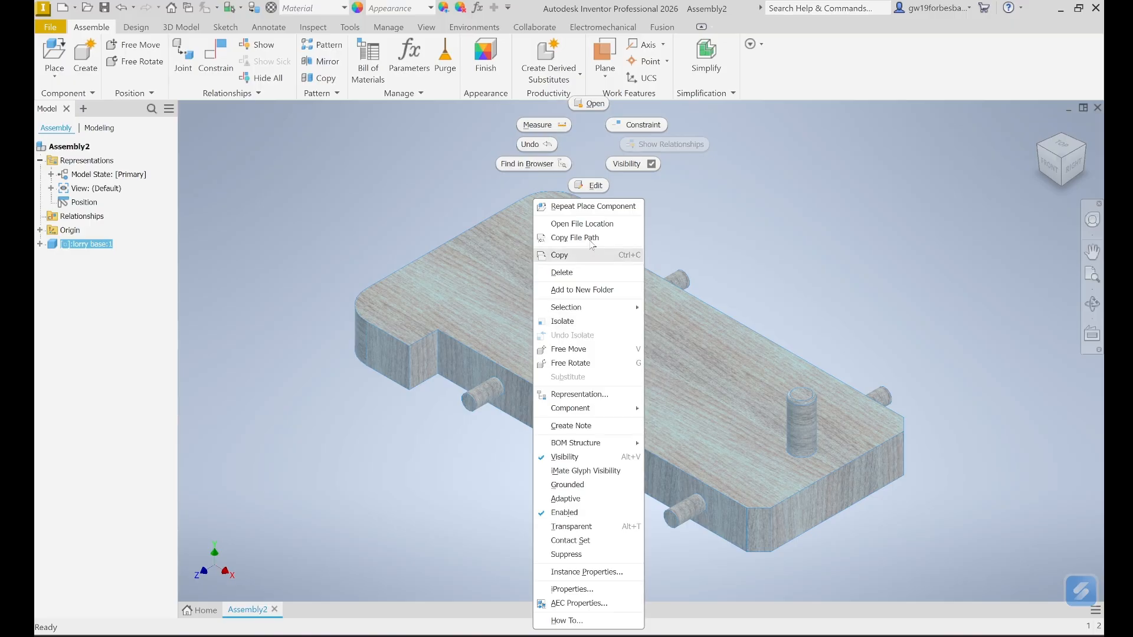
click(567, 485)
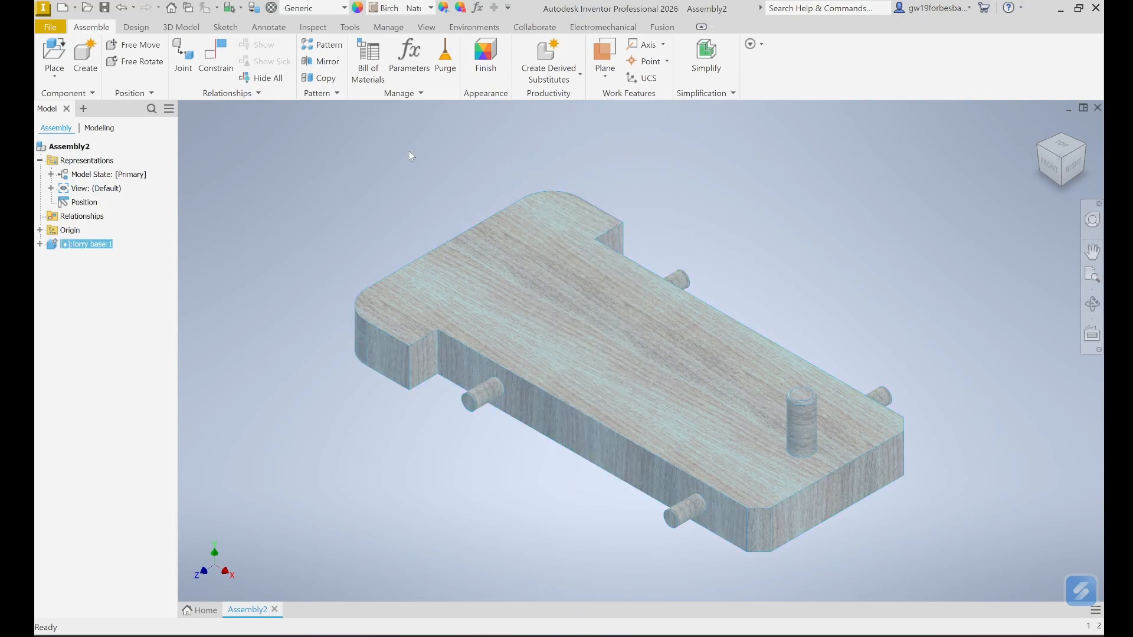
key(Escape)
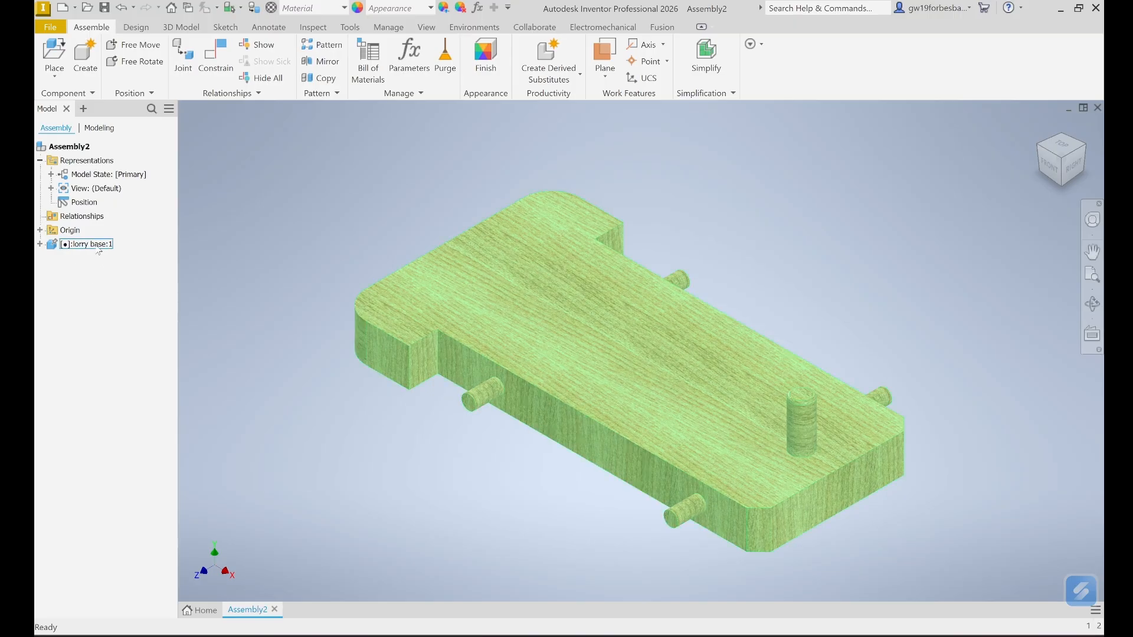
mouse_move(52, 251)
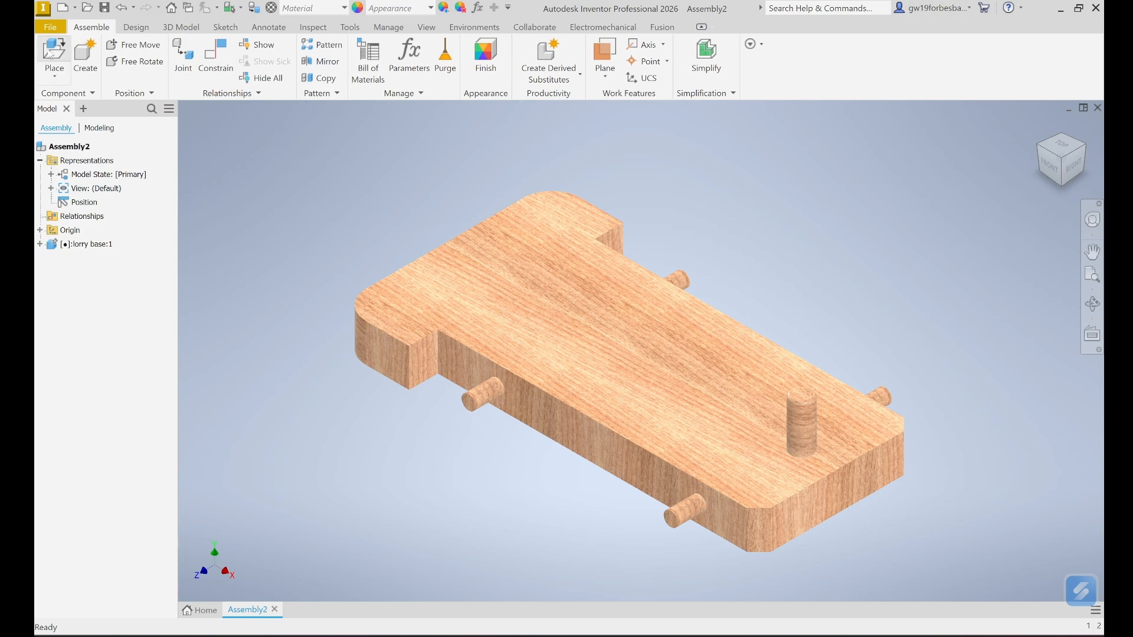
- Save the assembly under the new name 'assembled lorry' with Save As
click(52, 27)
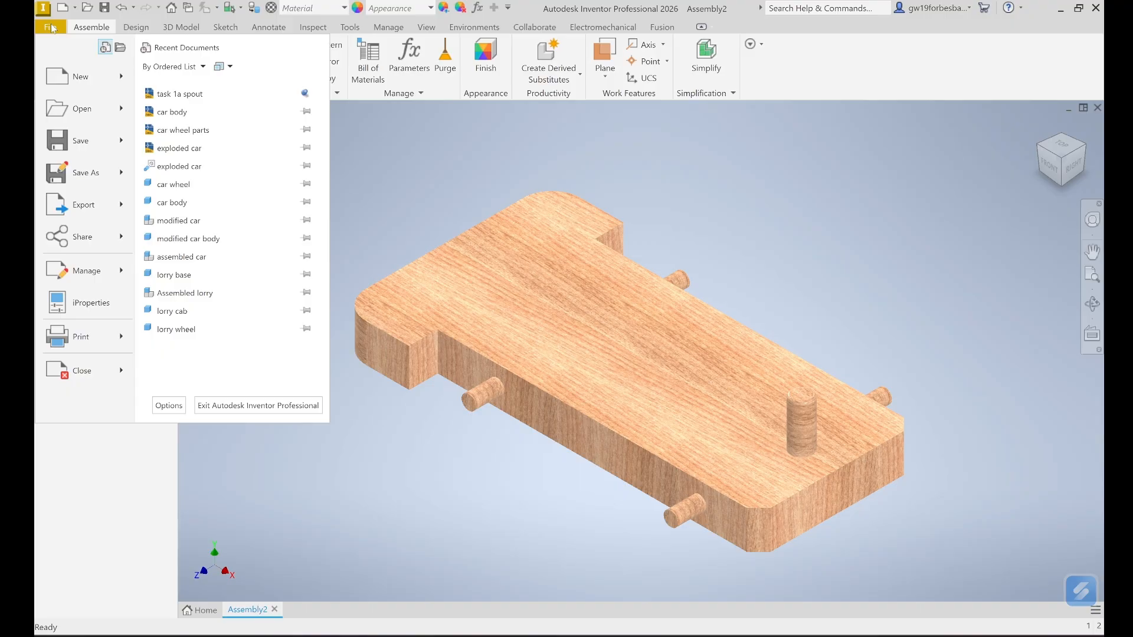
click(79, 175)
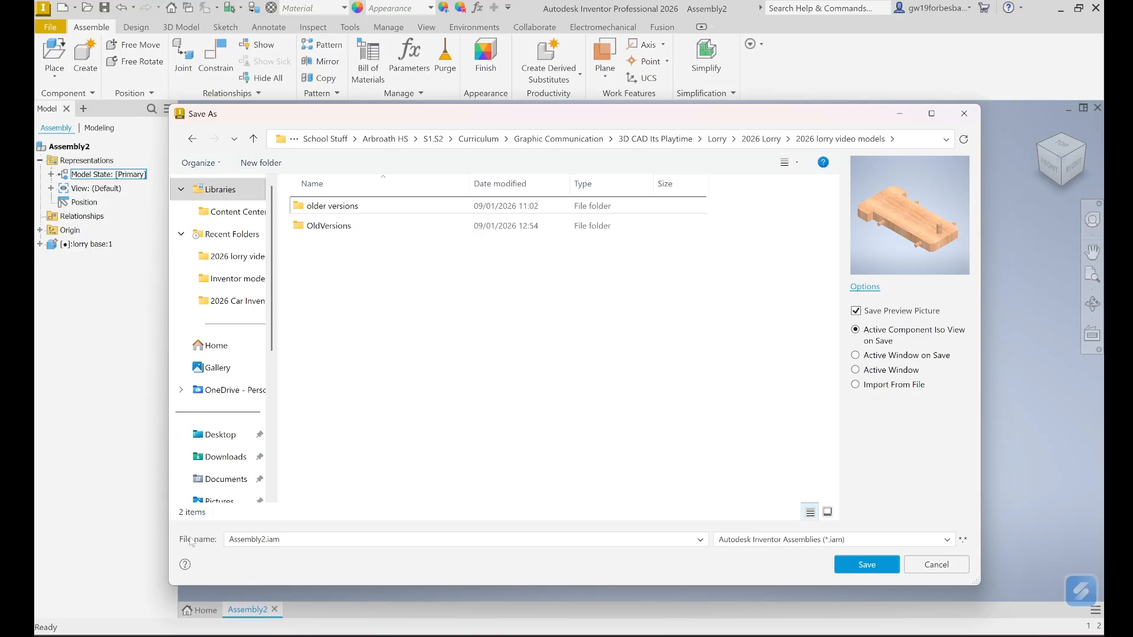
click(297, 539)
drag(296, 539, 218, 539)
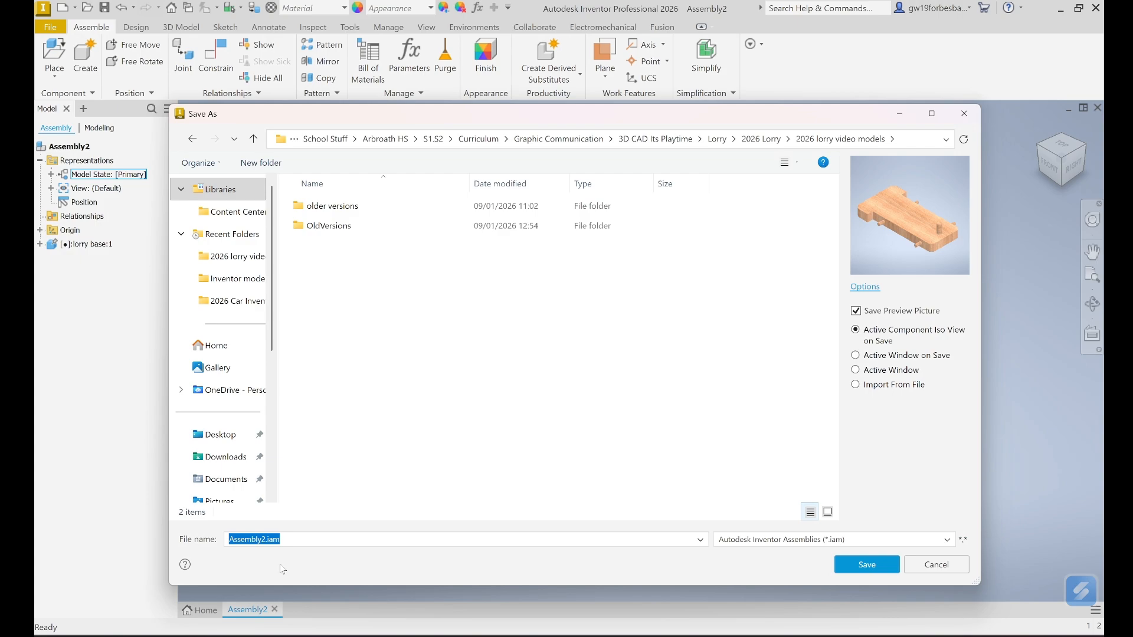
text(assem)
click(858, 564)
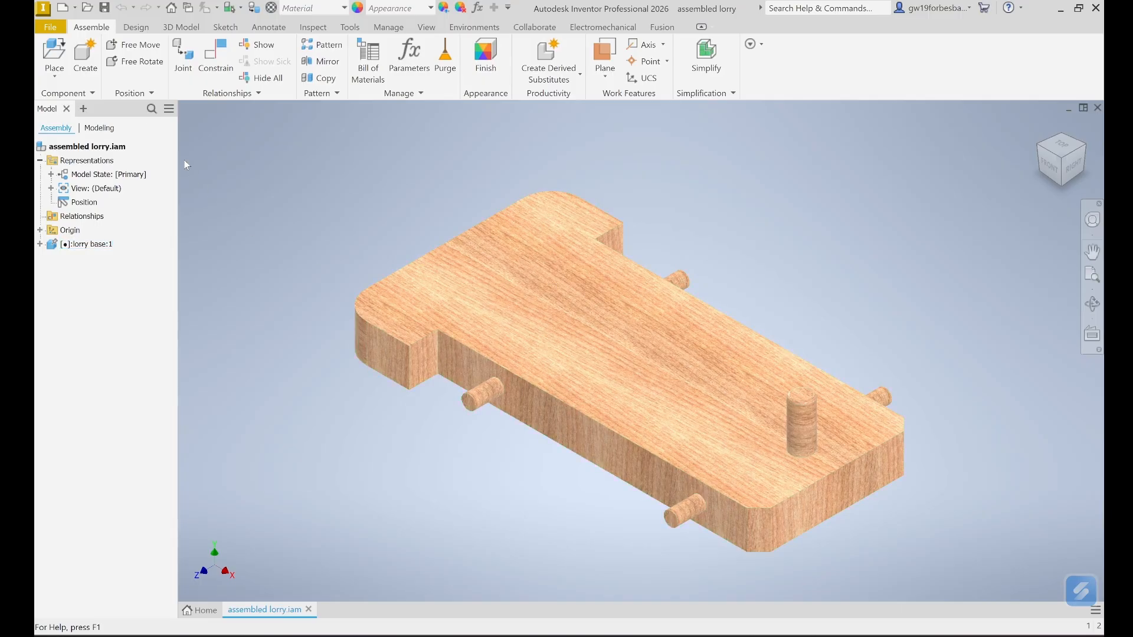
- Place one copy of lorry wheel.ipt beside the grounded base
click(57, 48)
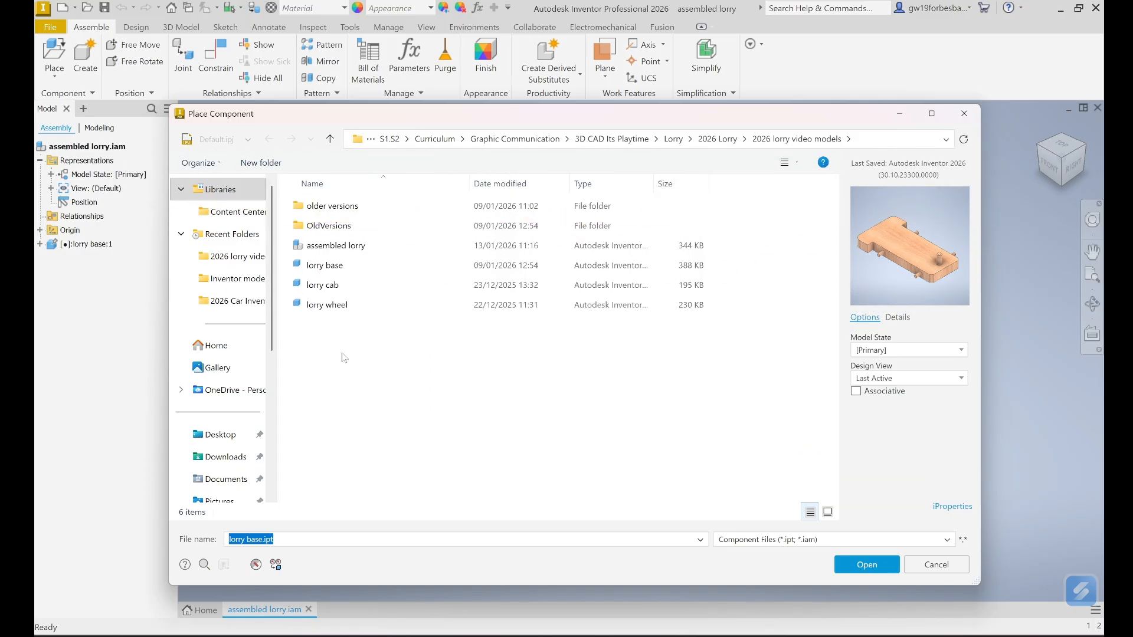
click(328, 305)
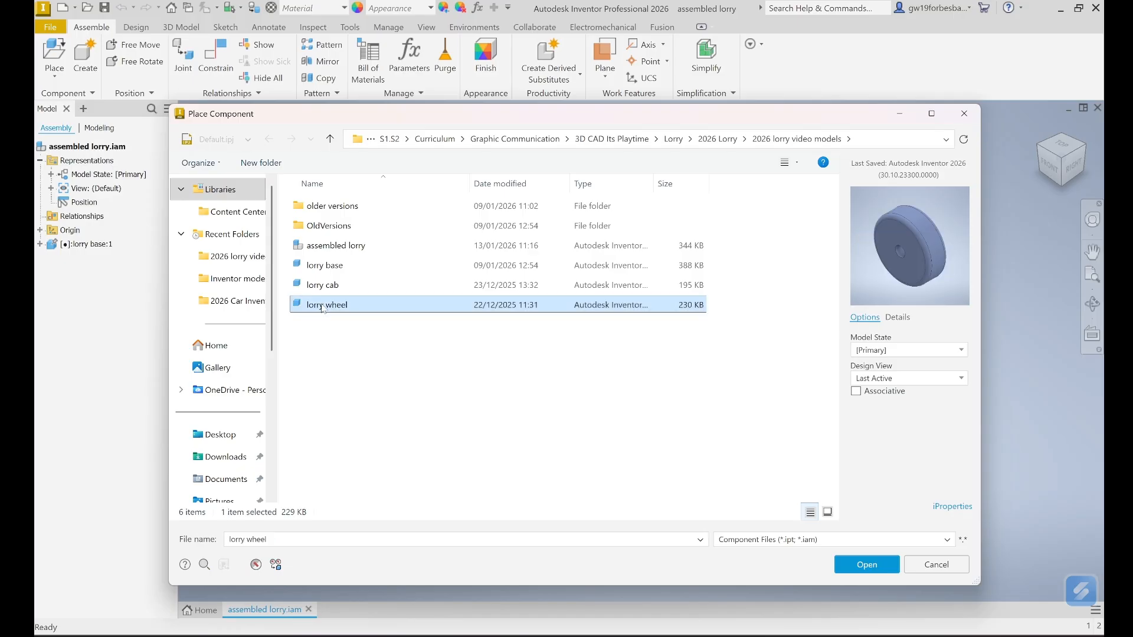
click(862, 567)
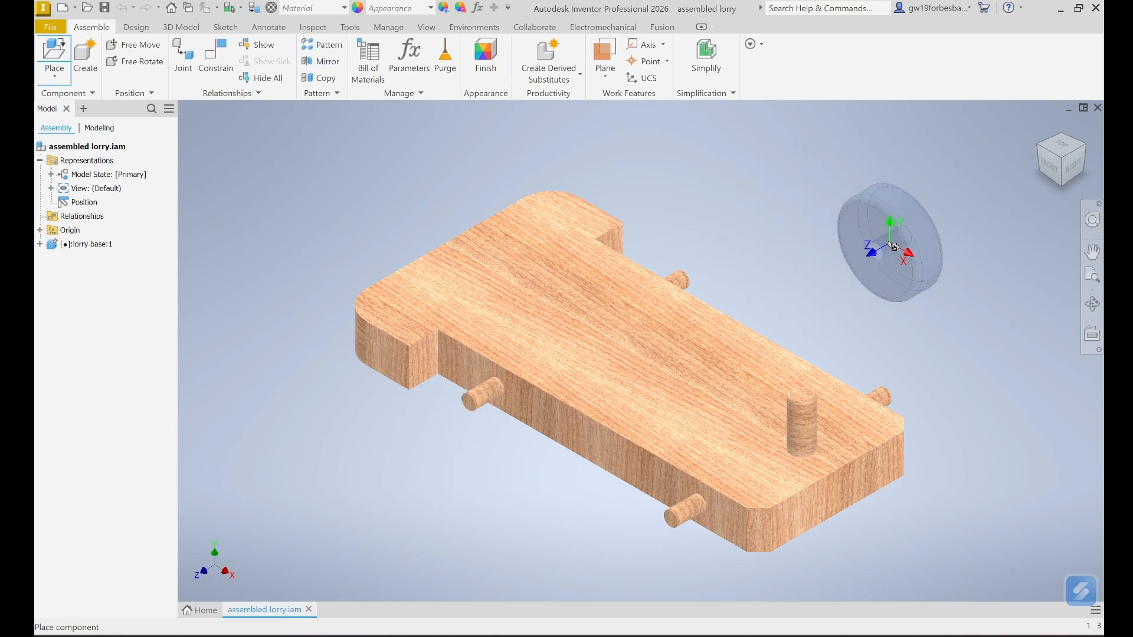
click(804, 189)
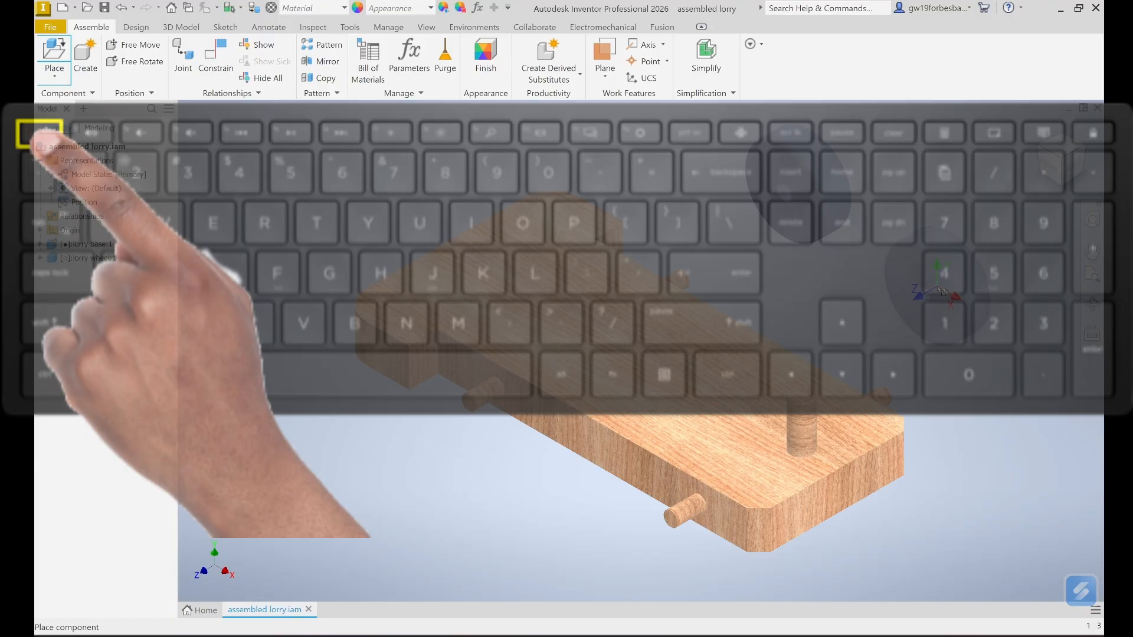
key(Escape)
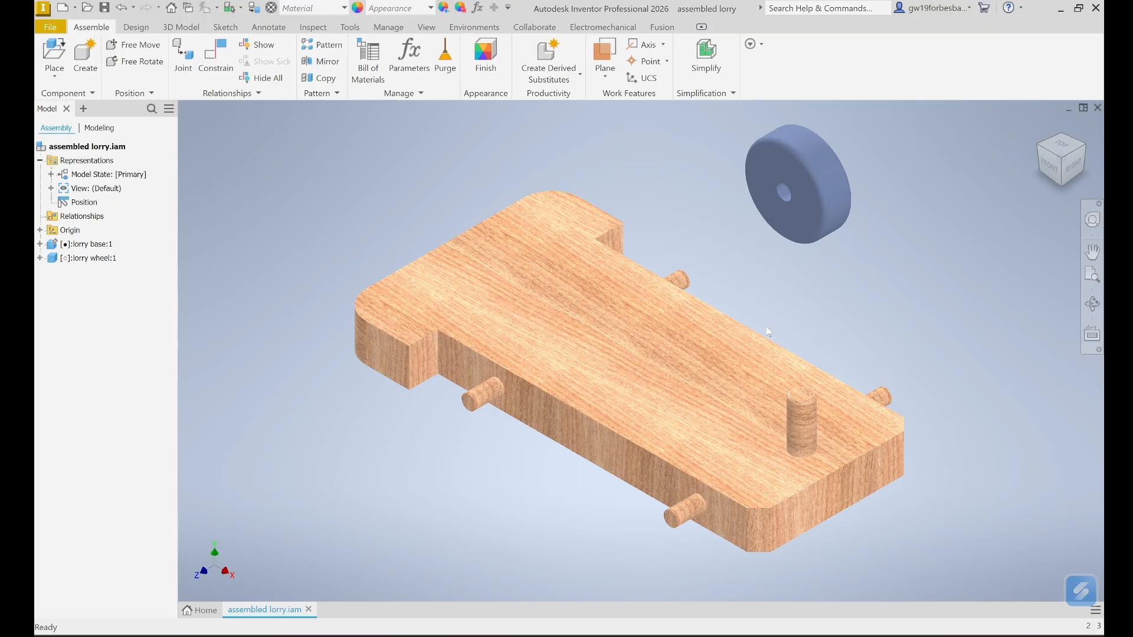
- Clear the selection and open the Place Constraint dialog set to Mate
click(797, 235)
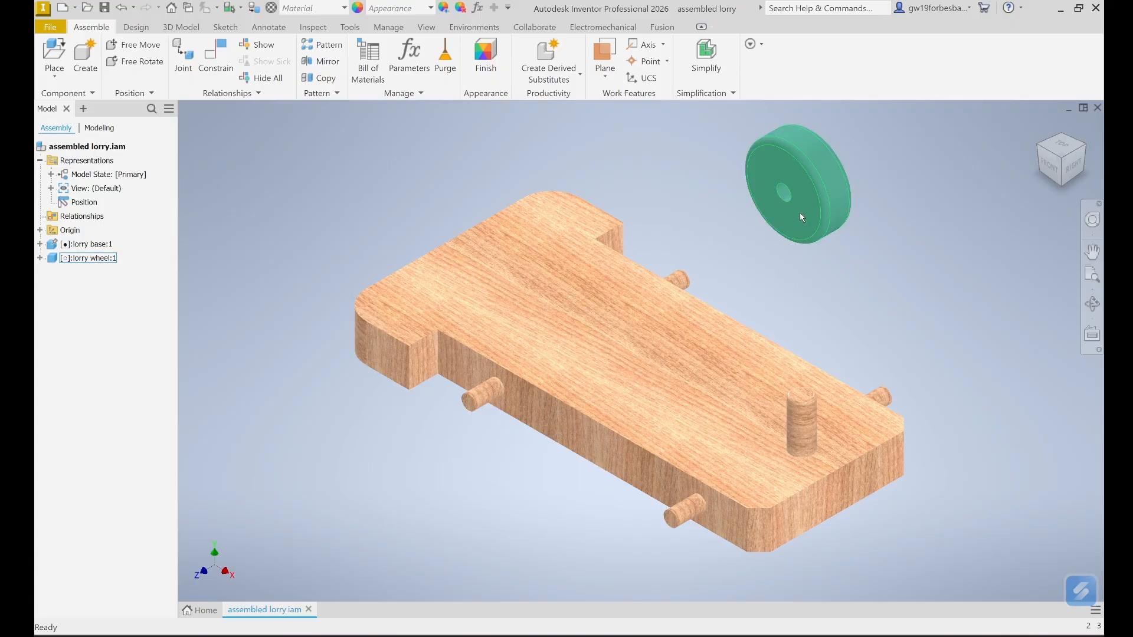
click(575, 441)
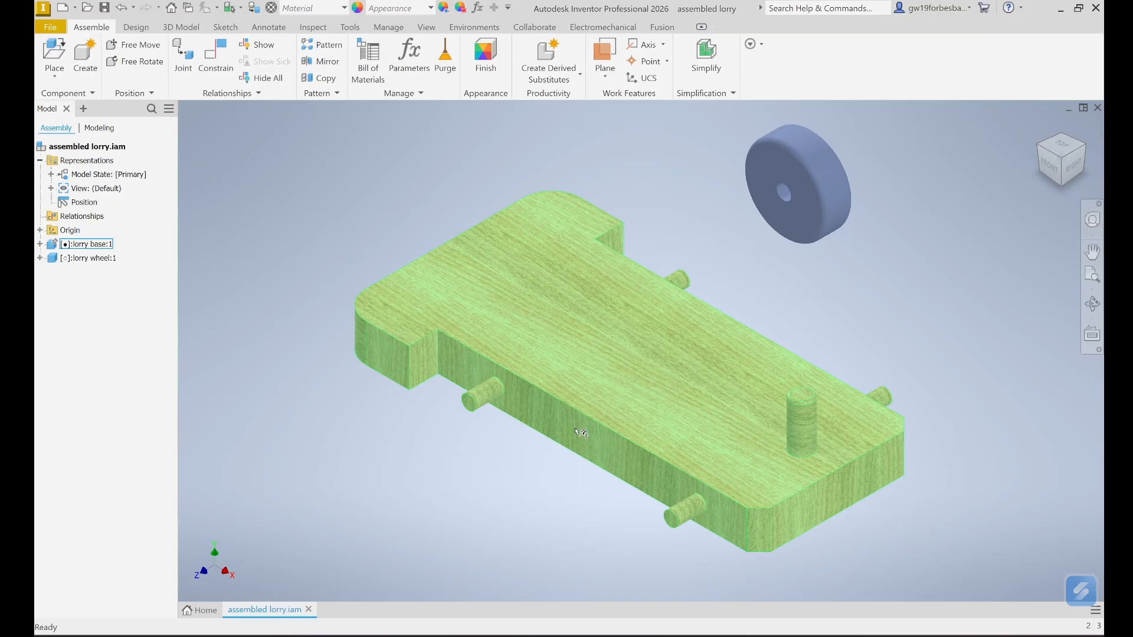
click(794, 334)
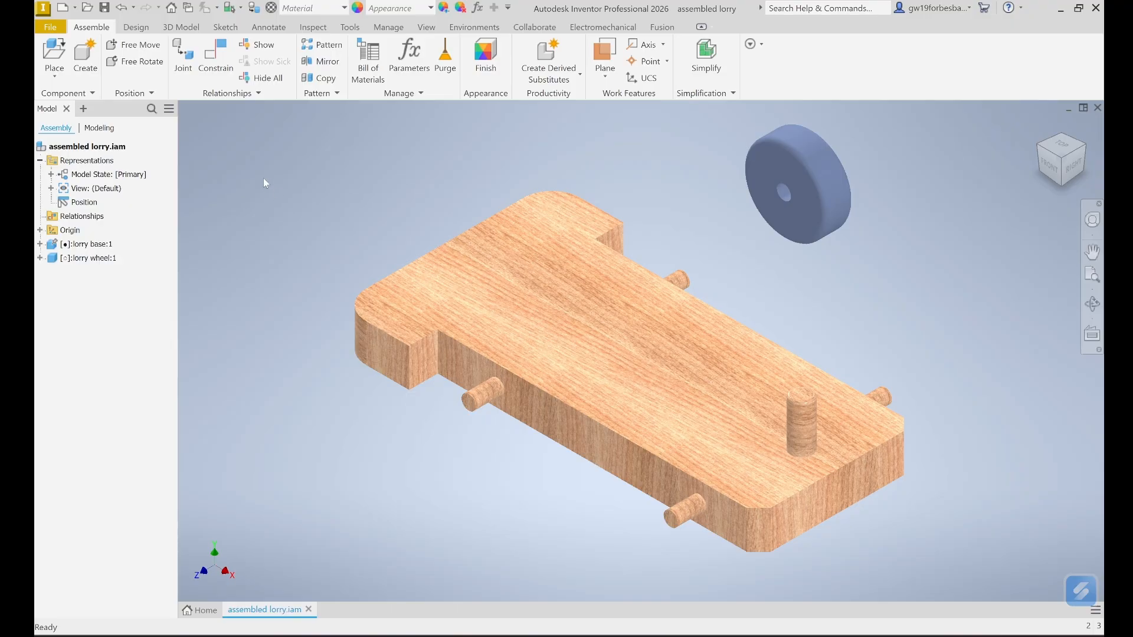
click(216, 59)
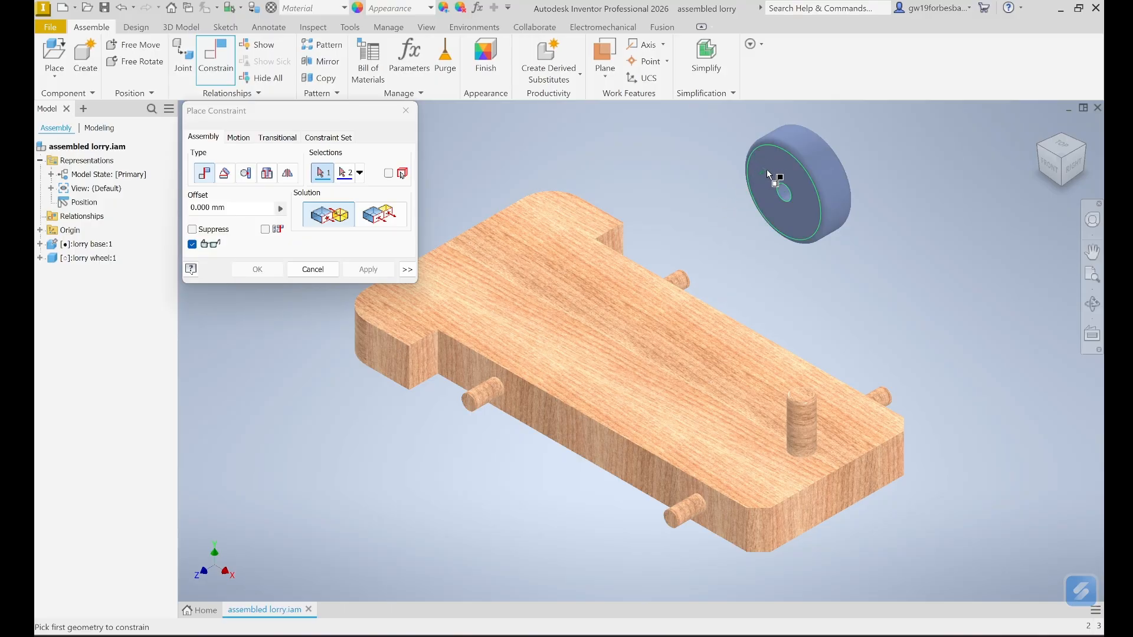
- Mate the wheel's flat face against the base's long side face at 0.000 mm
click(768, 172)
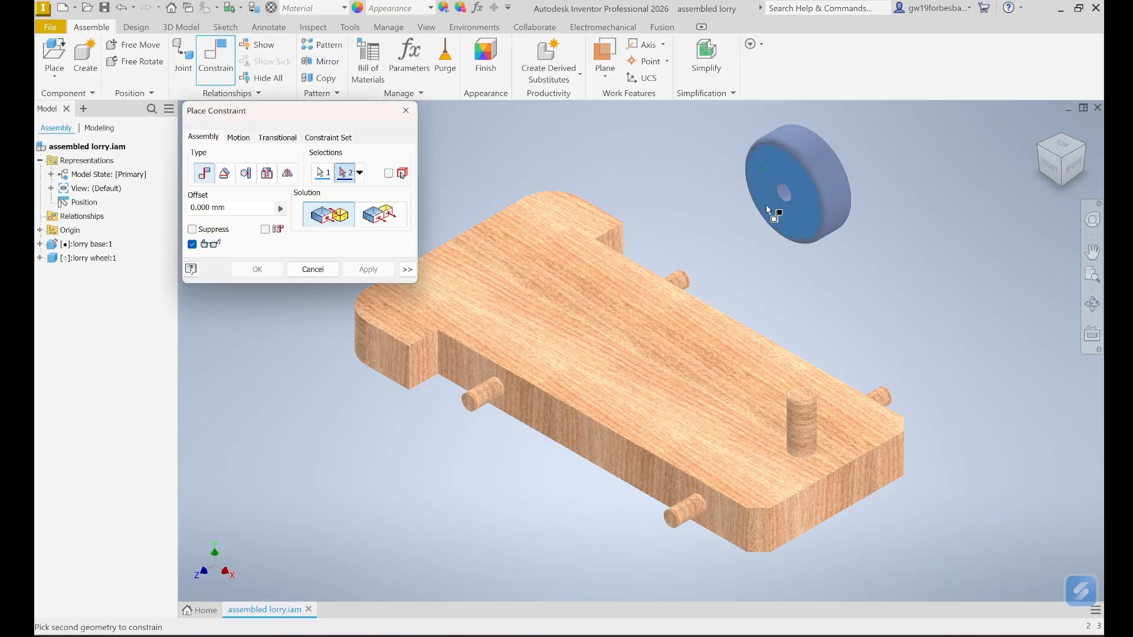
click(586, 440)
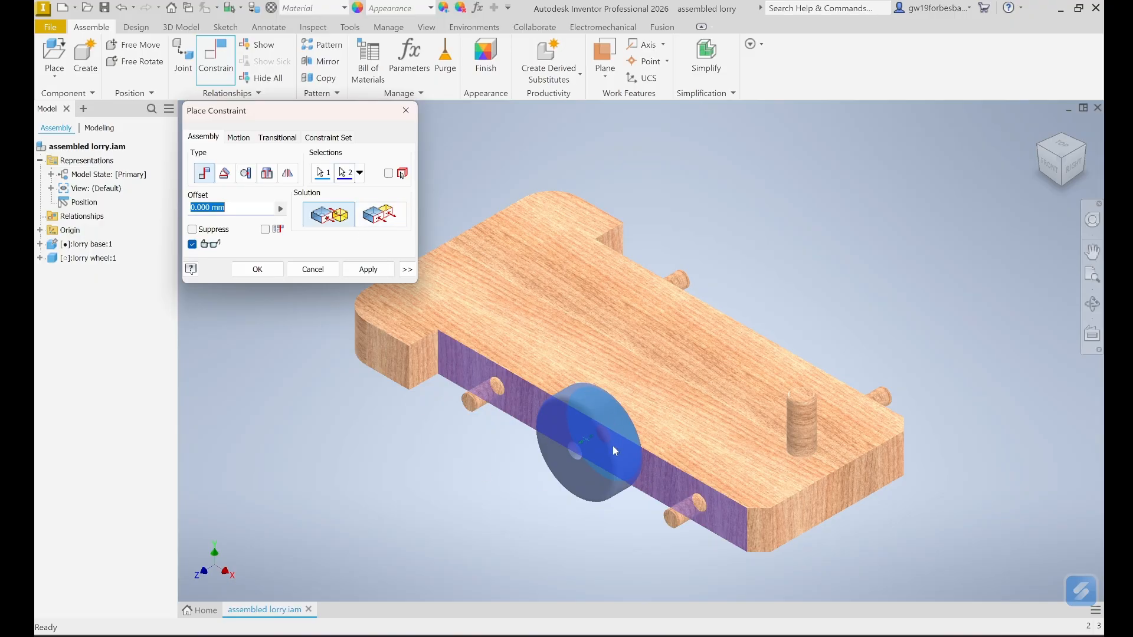
click(378, 216)
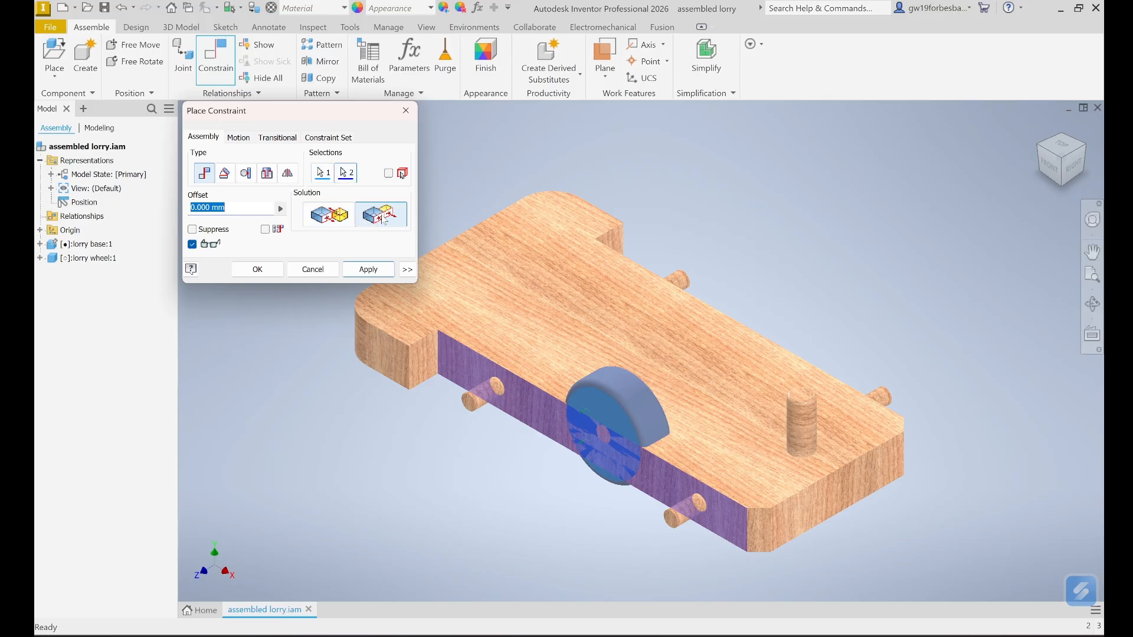
click(329, 217)
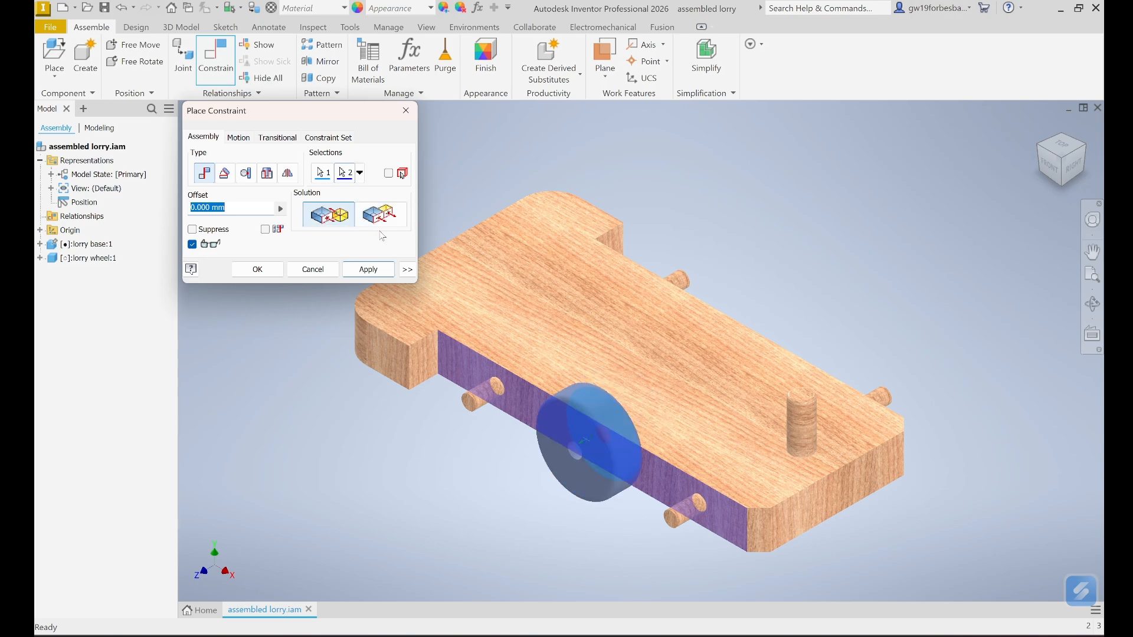
click(378, 270)
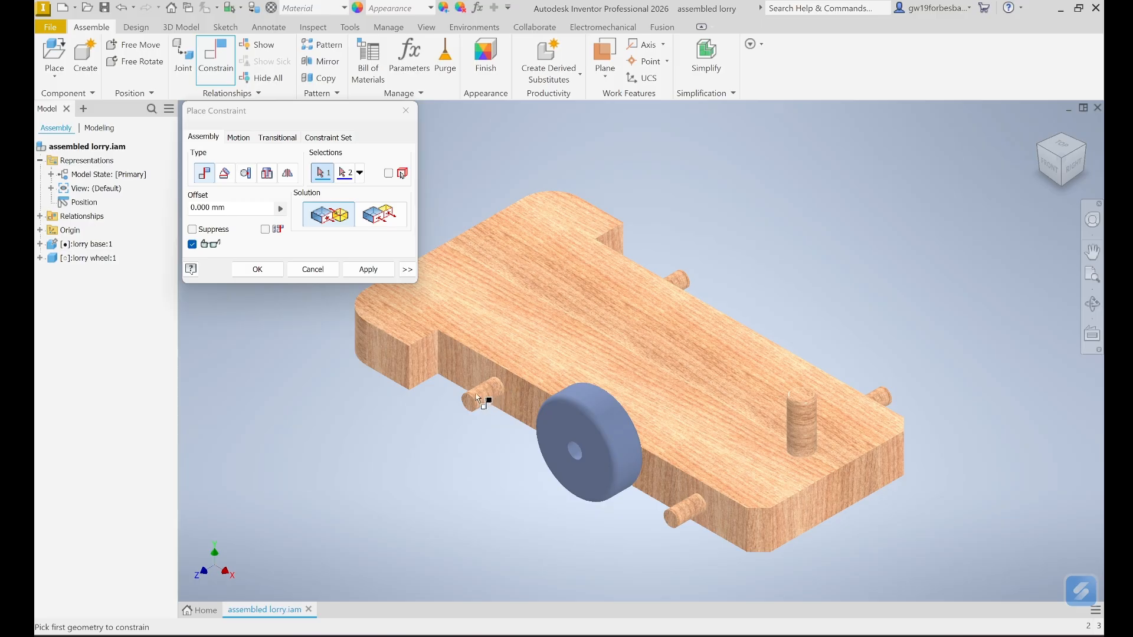
- Centre the wheel on its axle peg by mating its circular edge to the peg
click(608, 405)
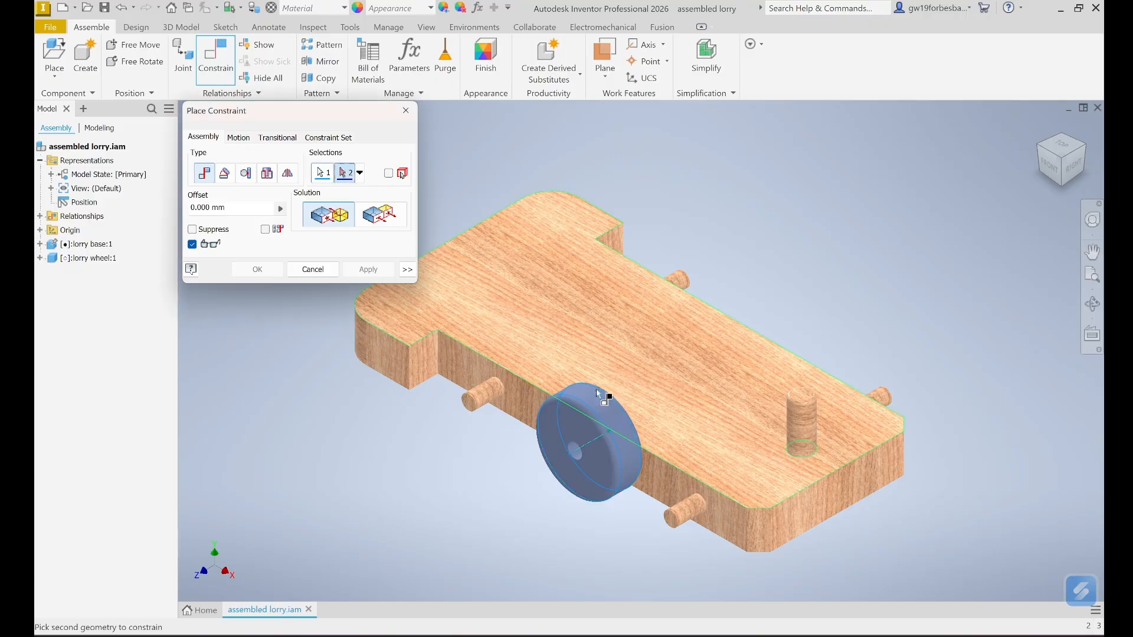
click(487, 395)
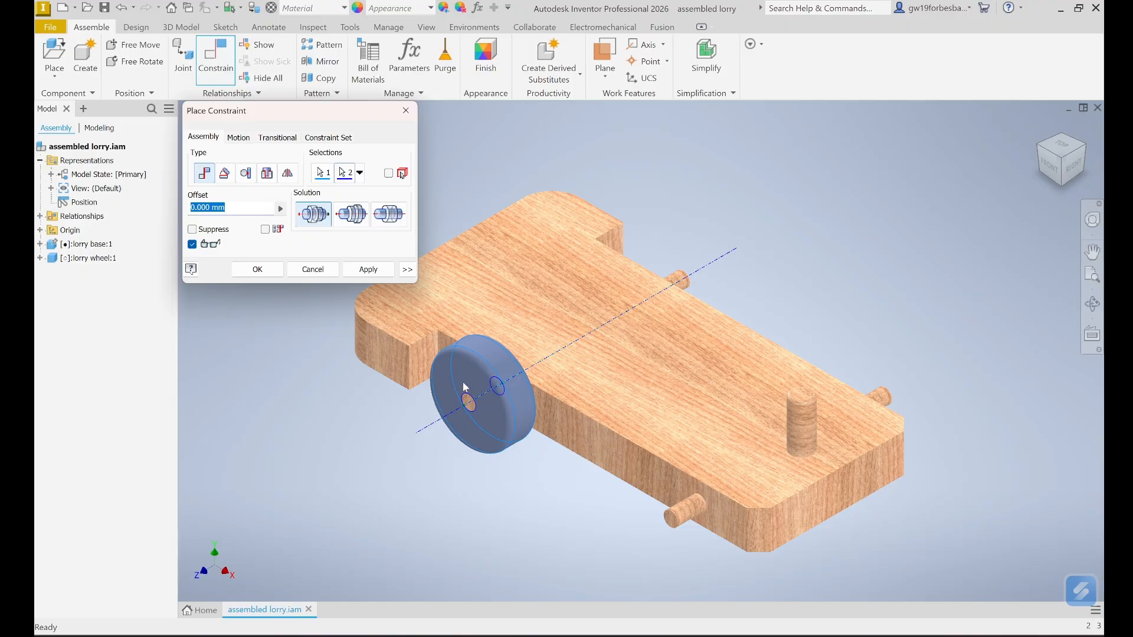
click(361, 275)
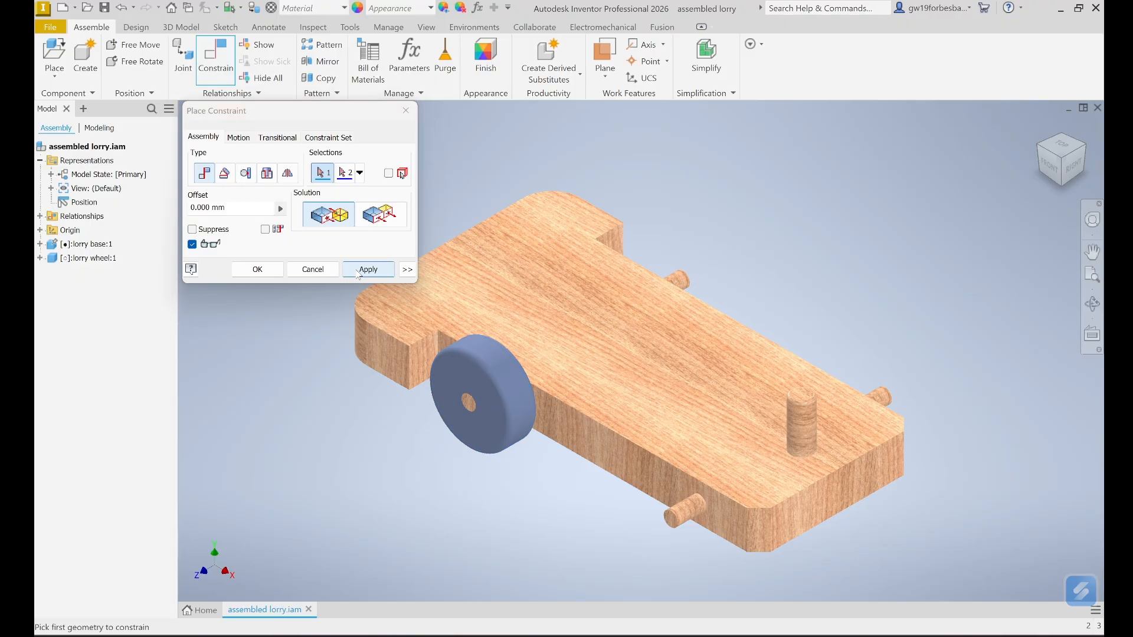
click(300, 271)
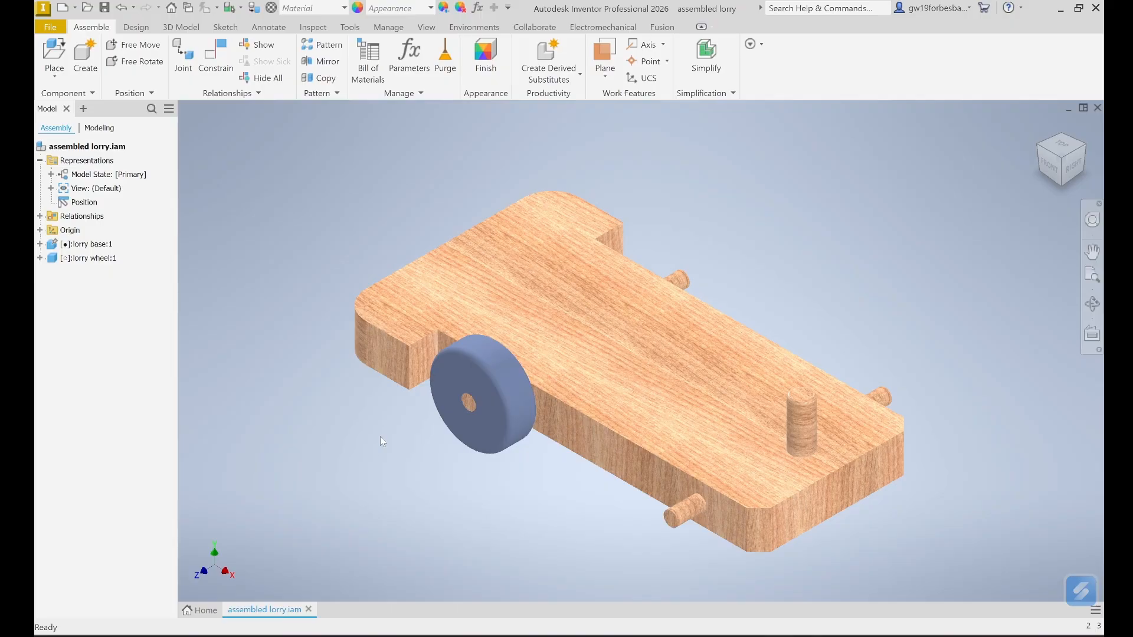
click(54, 51)
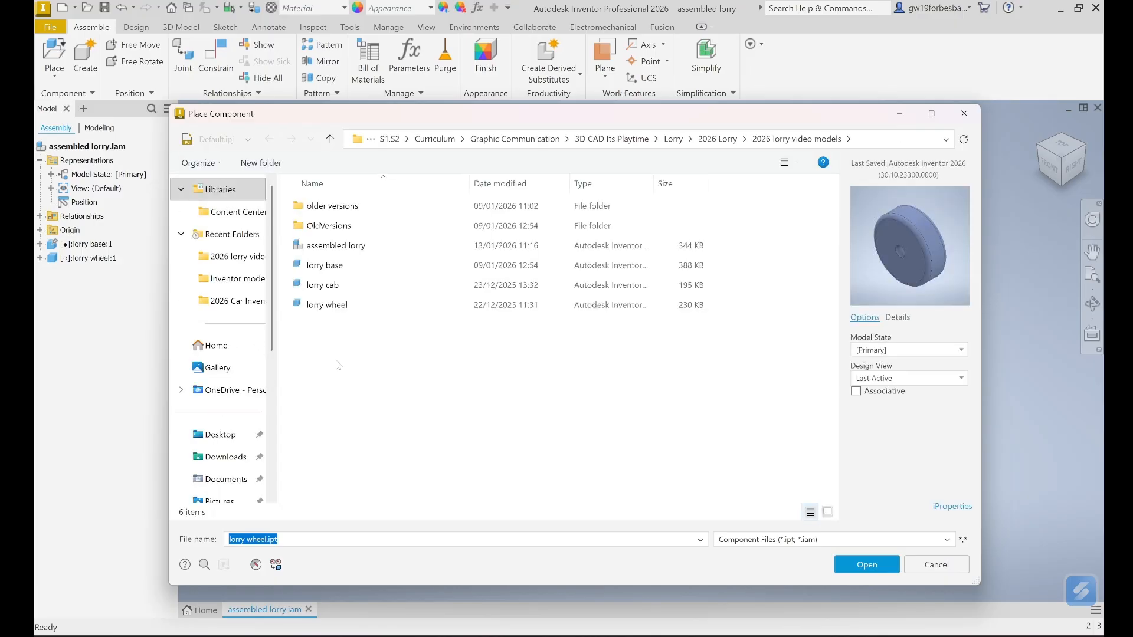
- Place a second lorry wheel into the assembly
click(336, 305)
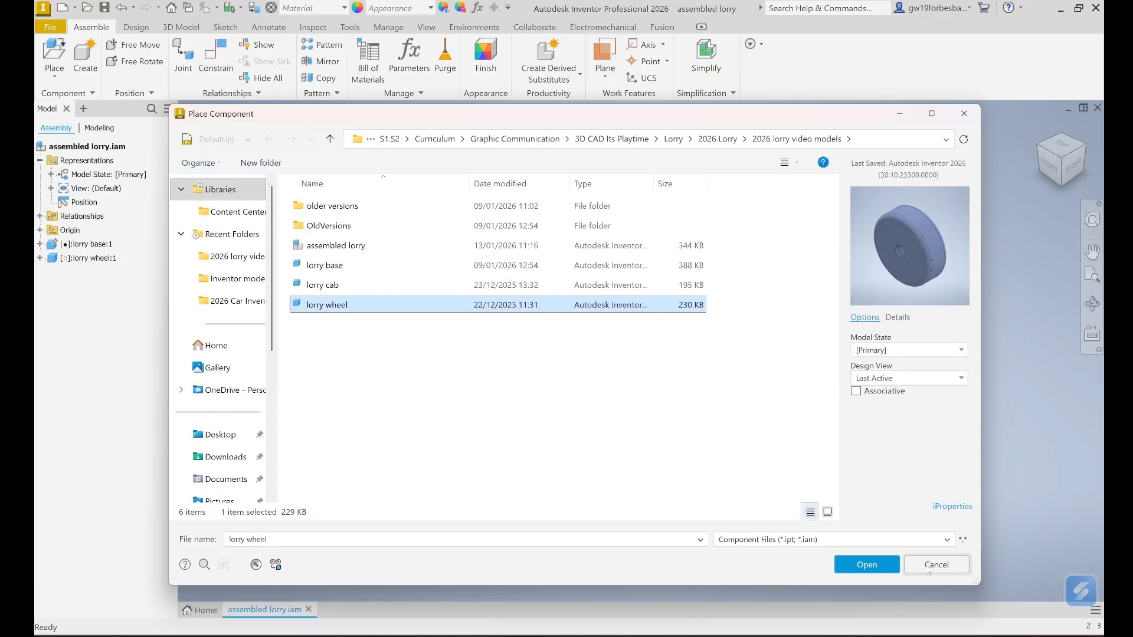
click(878, 566)
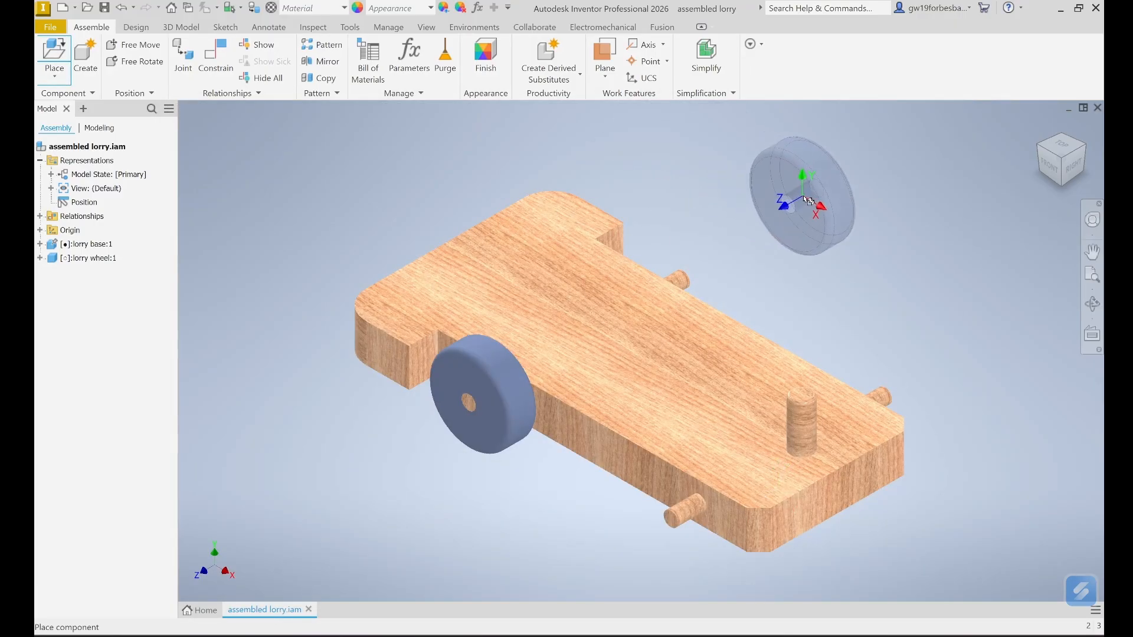
click(817, 197)
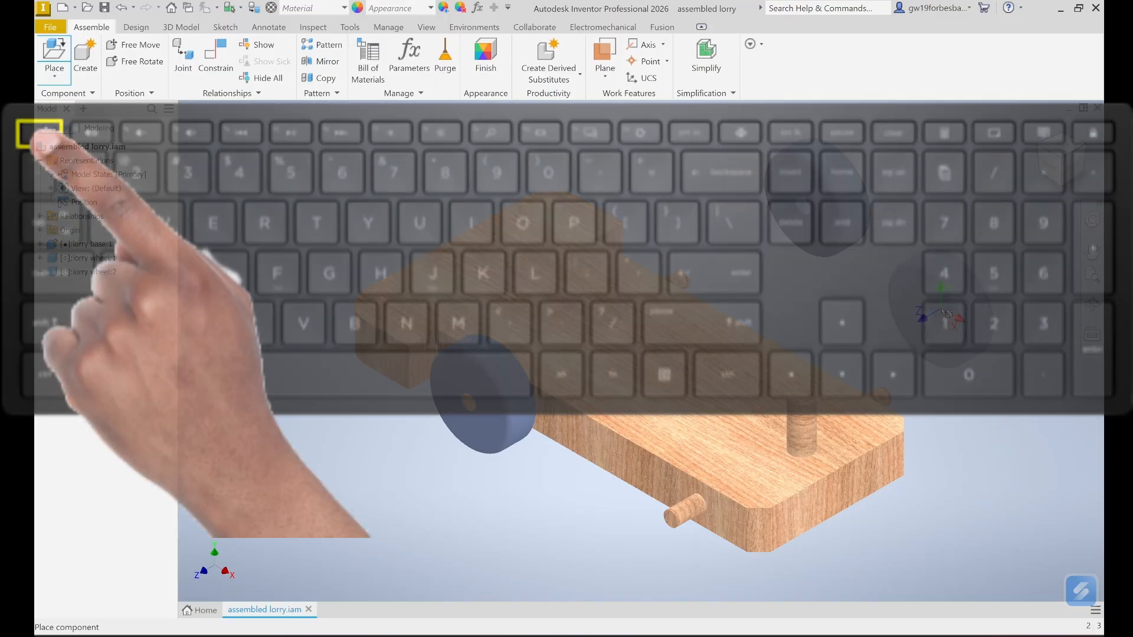
key(Escape)
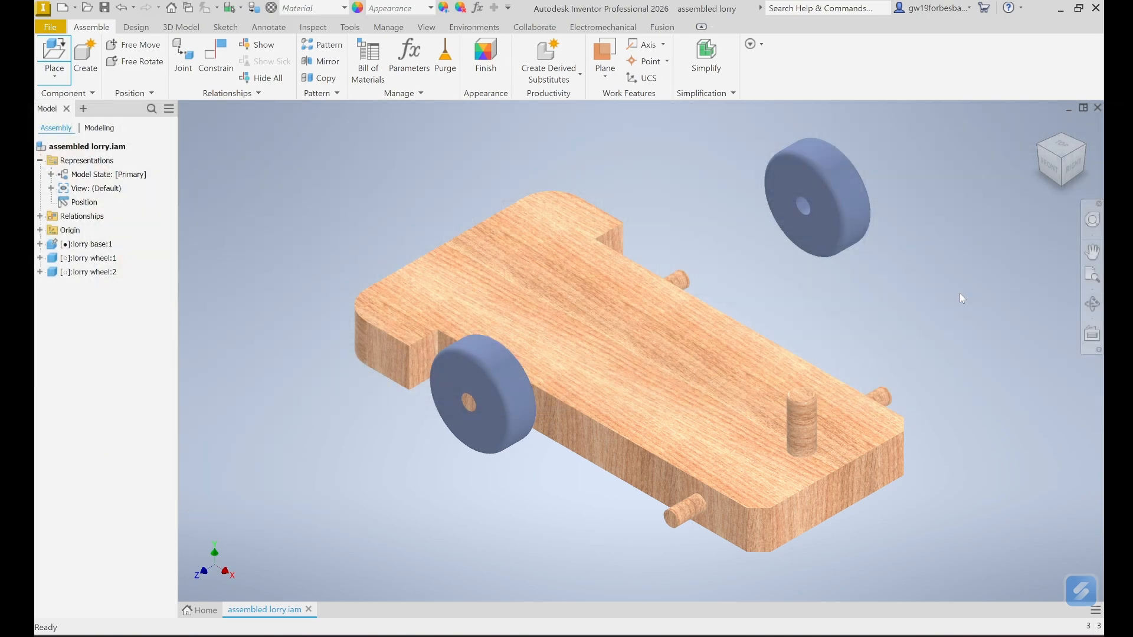
- Mate the second wheel's face to the base side and centre it on the other axle peg
key(c)
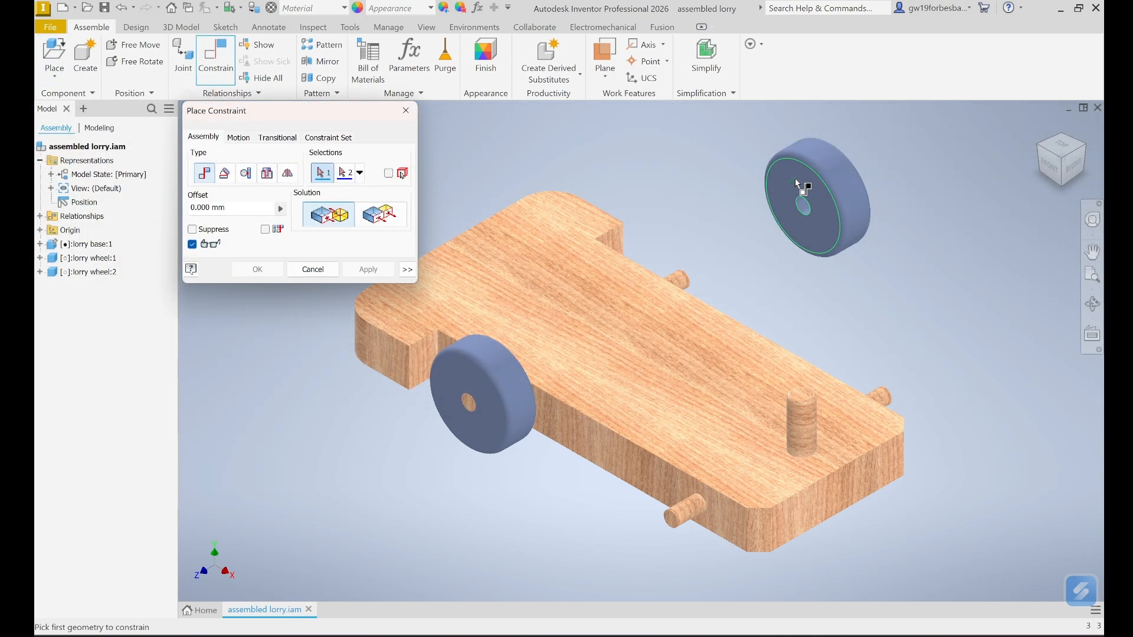
click(790, 179)
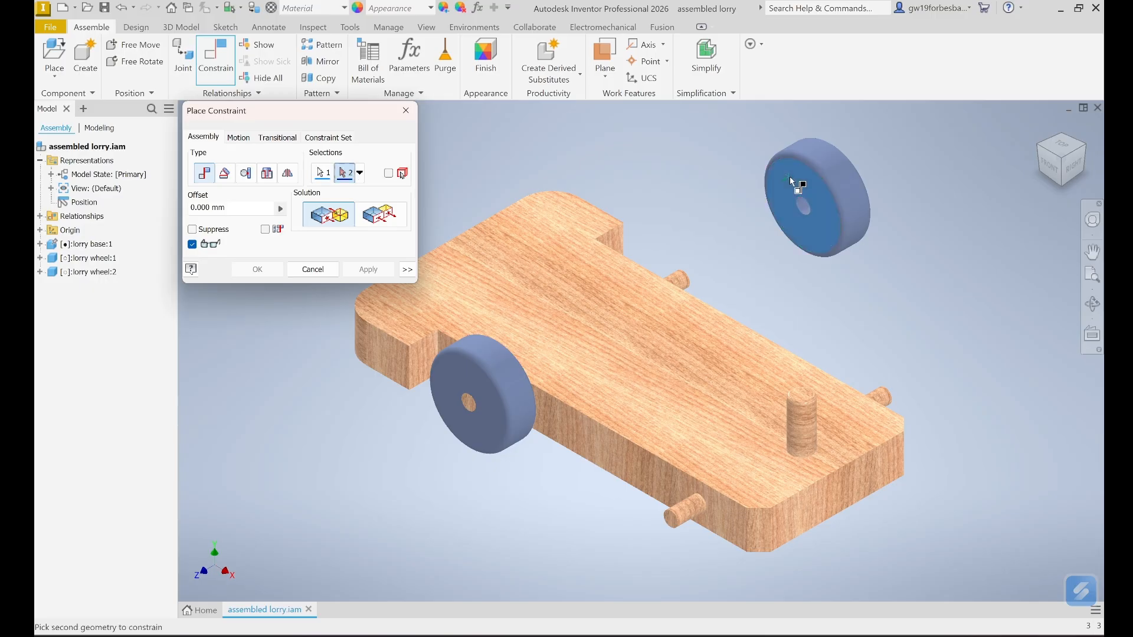
click(580, 442)
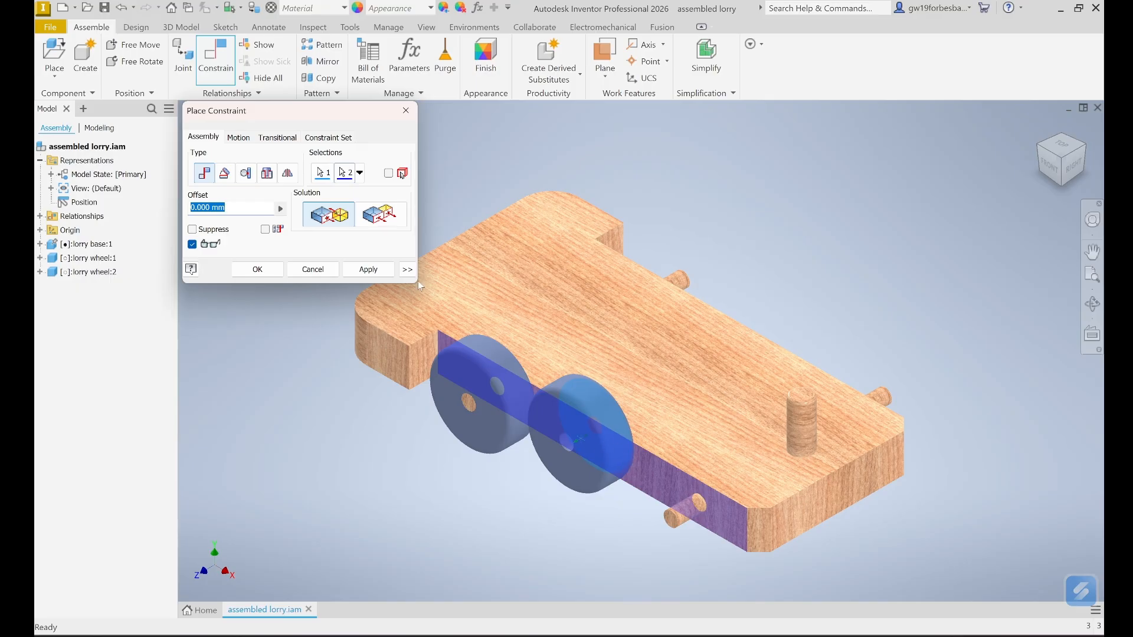
click(373, 273)
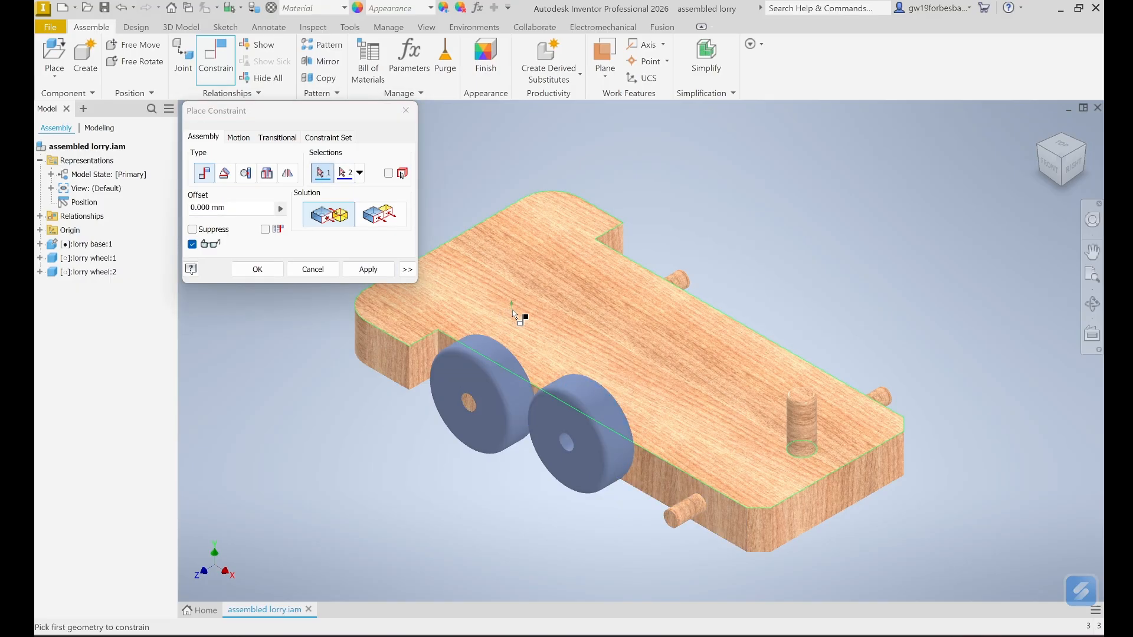
click(610, 416)
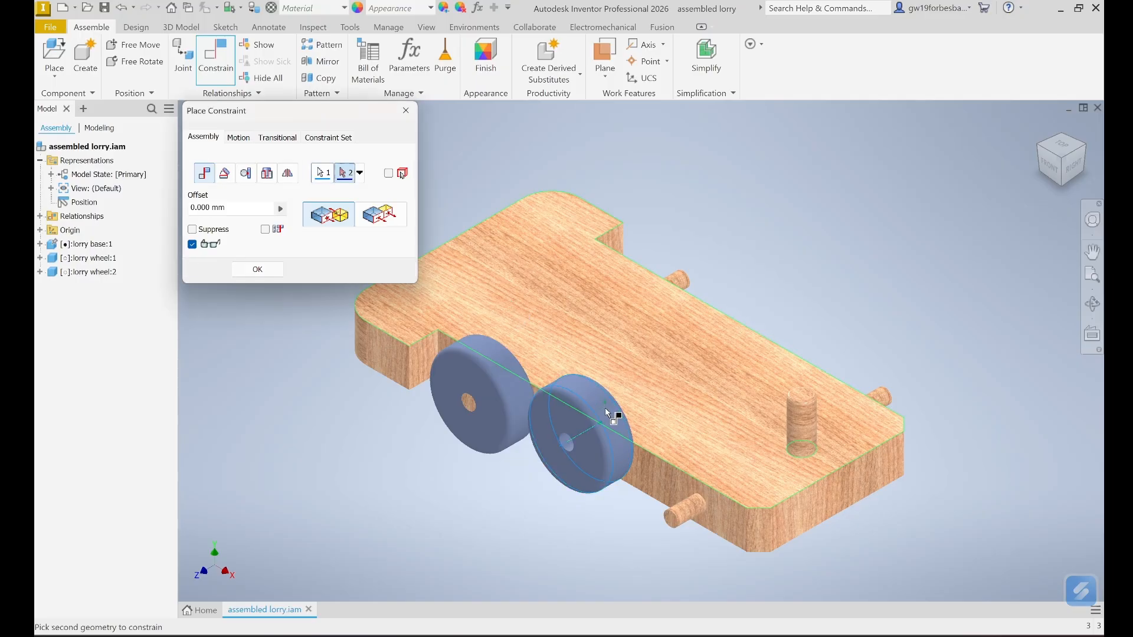
click(687, 511)
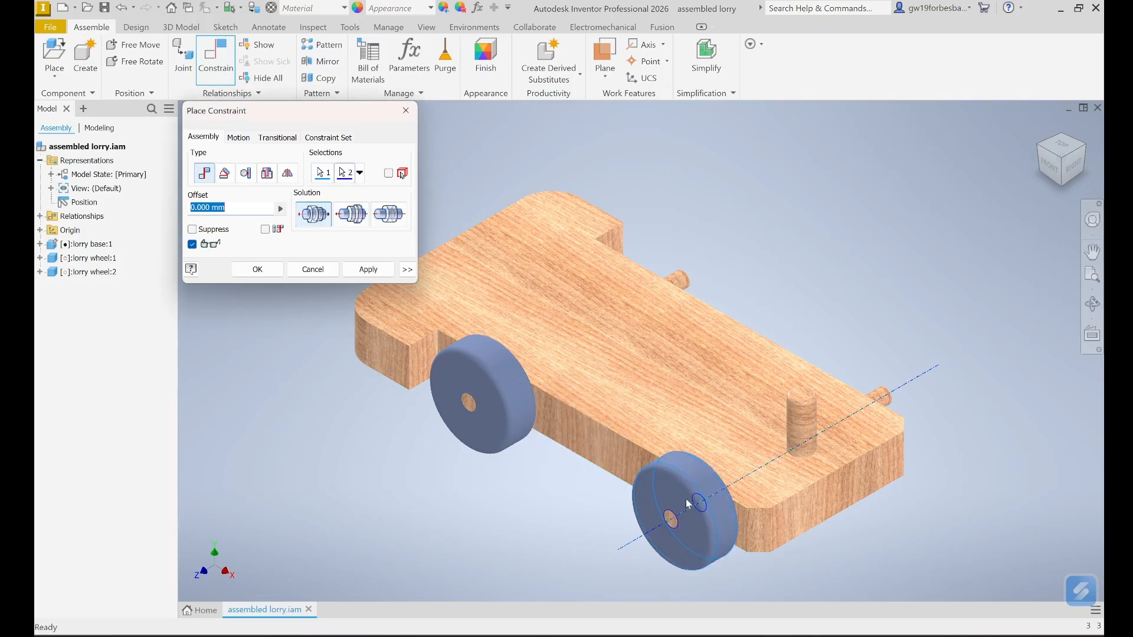
click(367, 272)
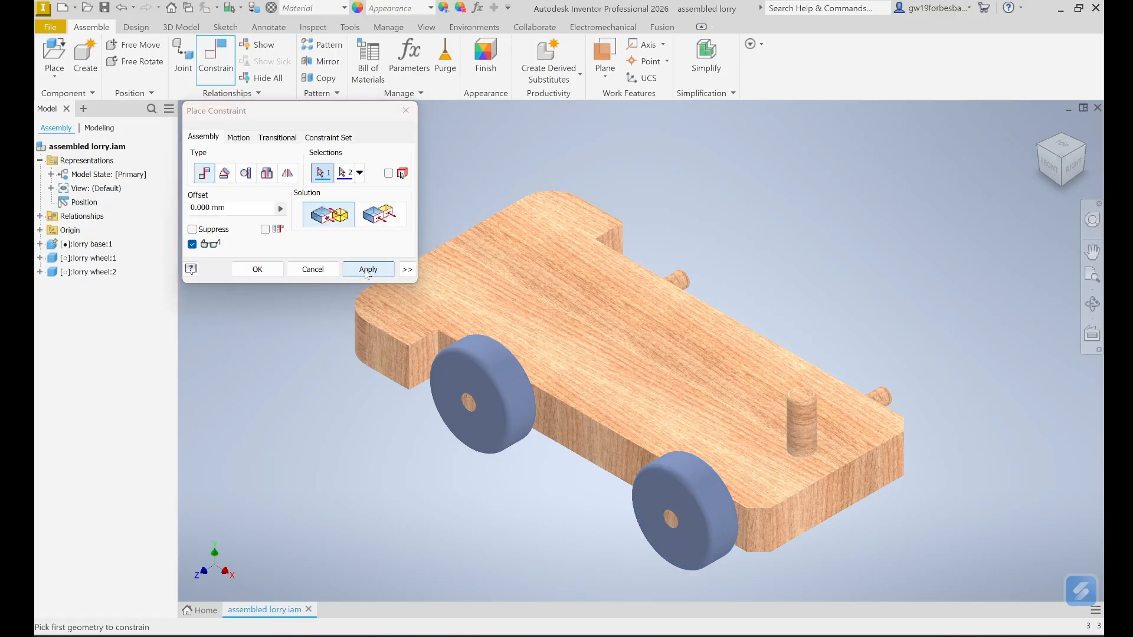
click(312, 270)
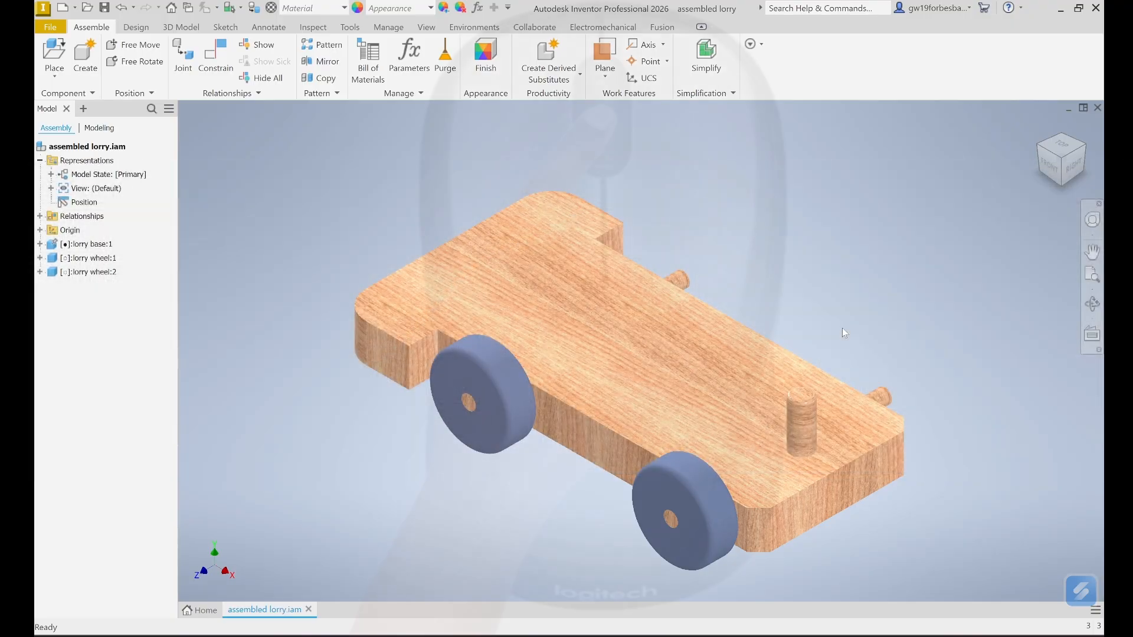
- Orbit the lorry round to show the bare axle pegs on its far side
shift+middle_drag(844, 334, 704, 352)
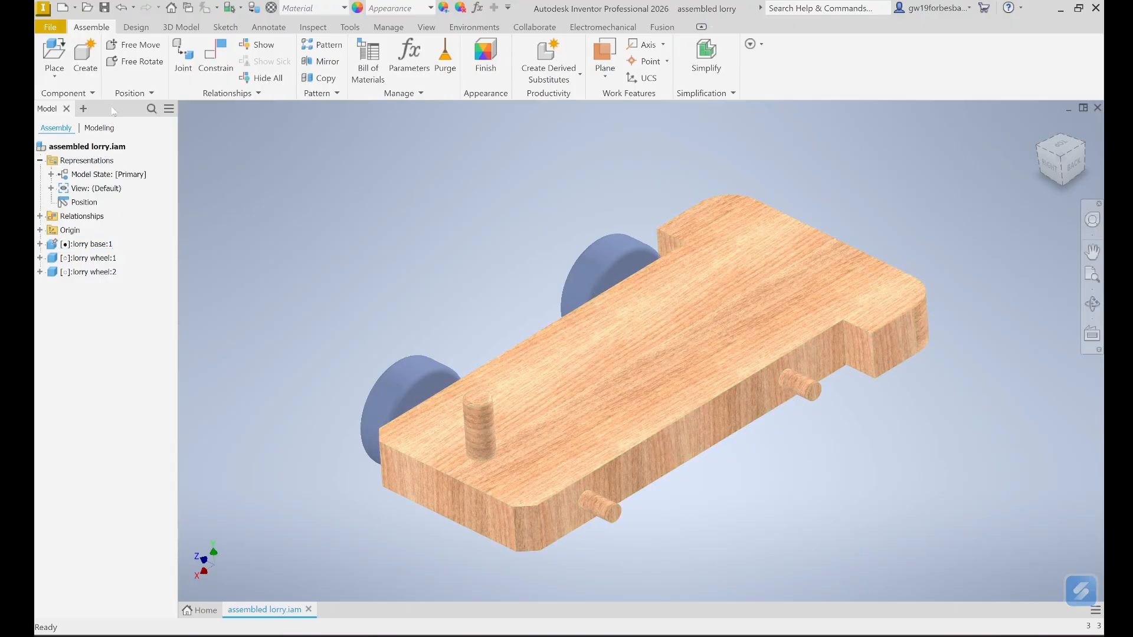
- Place one more copy of lorry wheel.ipt into the assembly as the third wheel
click(54, 54)
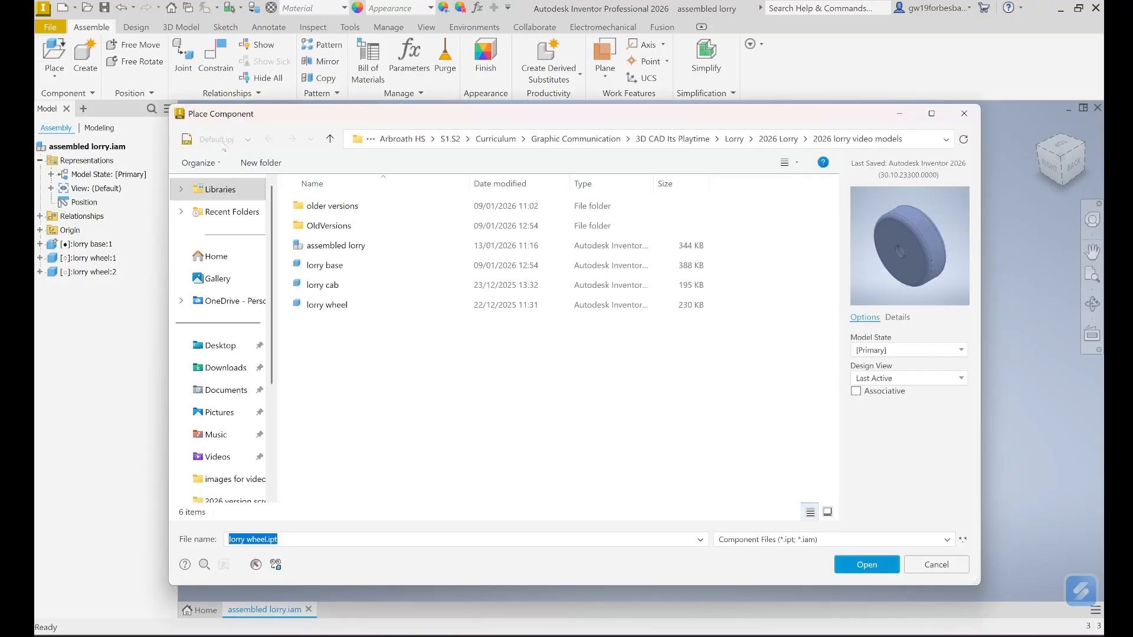
click(331, 306)
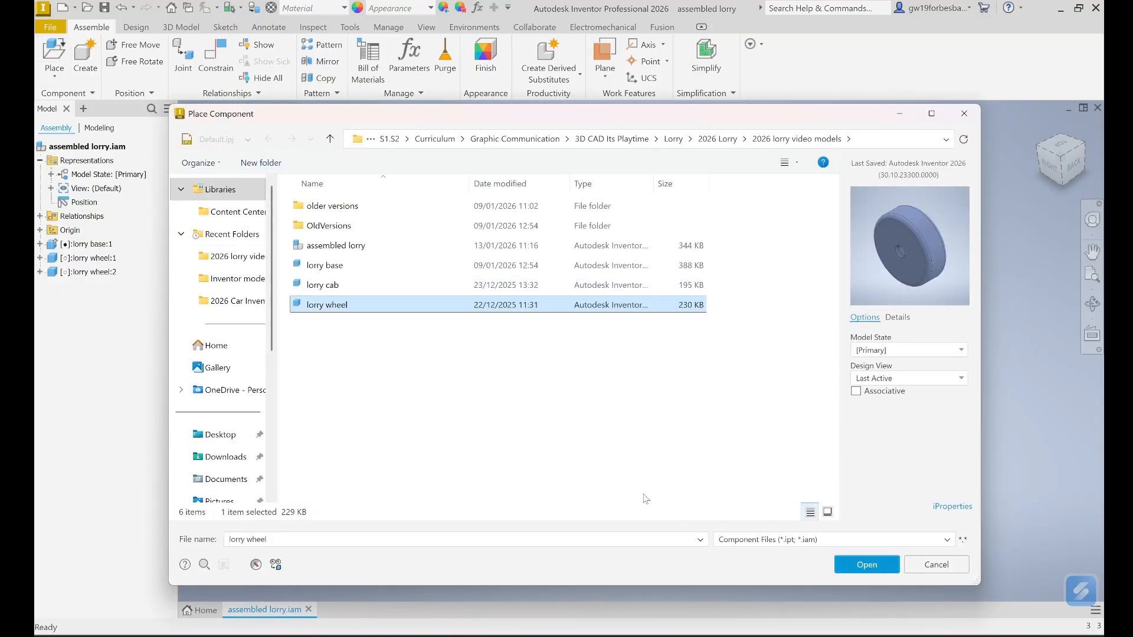
click(851, 564)
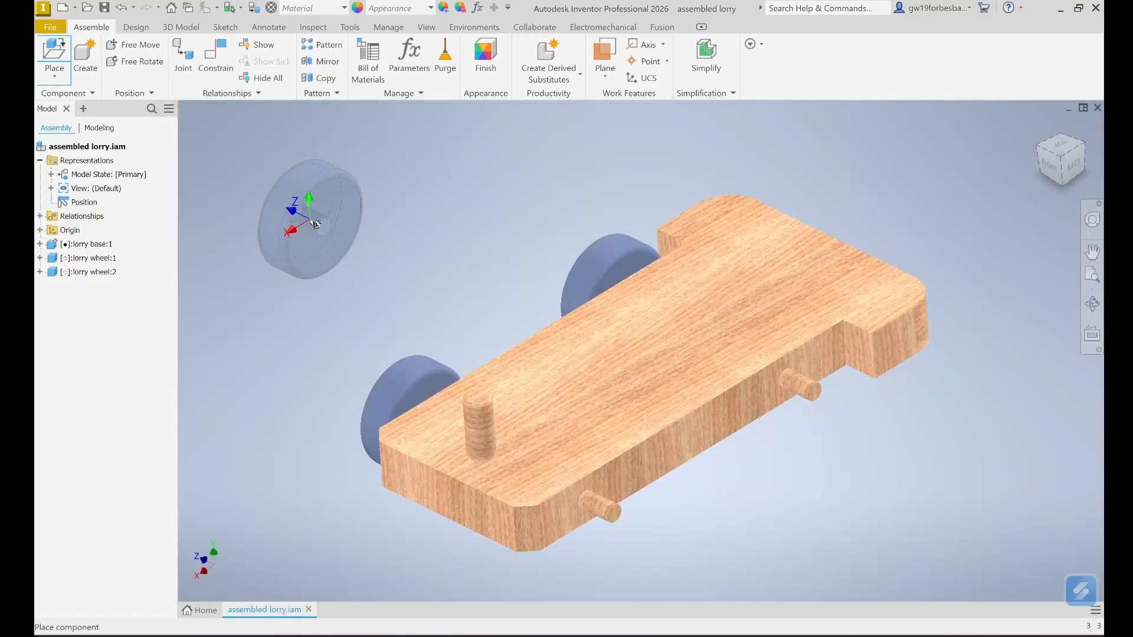
click(293, 225)
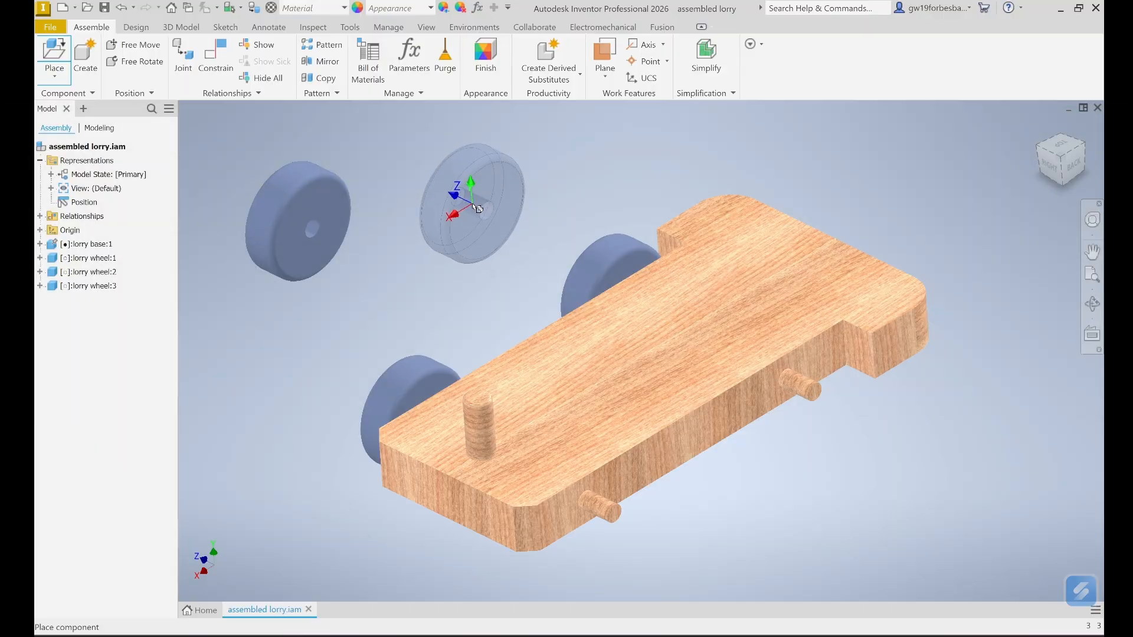
key(Escape)
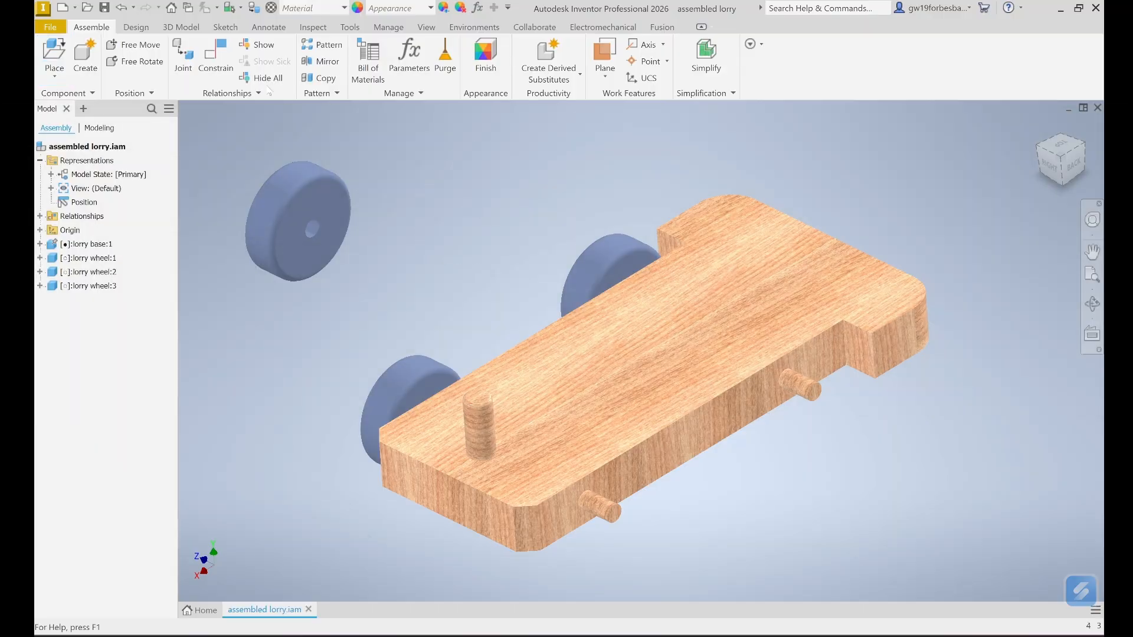
- Mate the third wheel's inner face against the base's side face
click(217, 64)
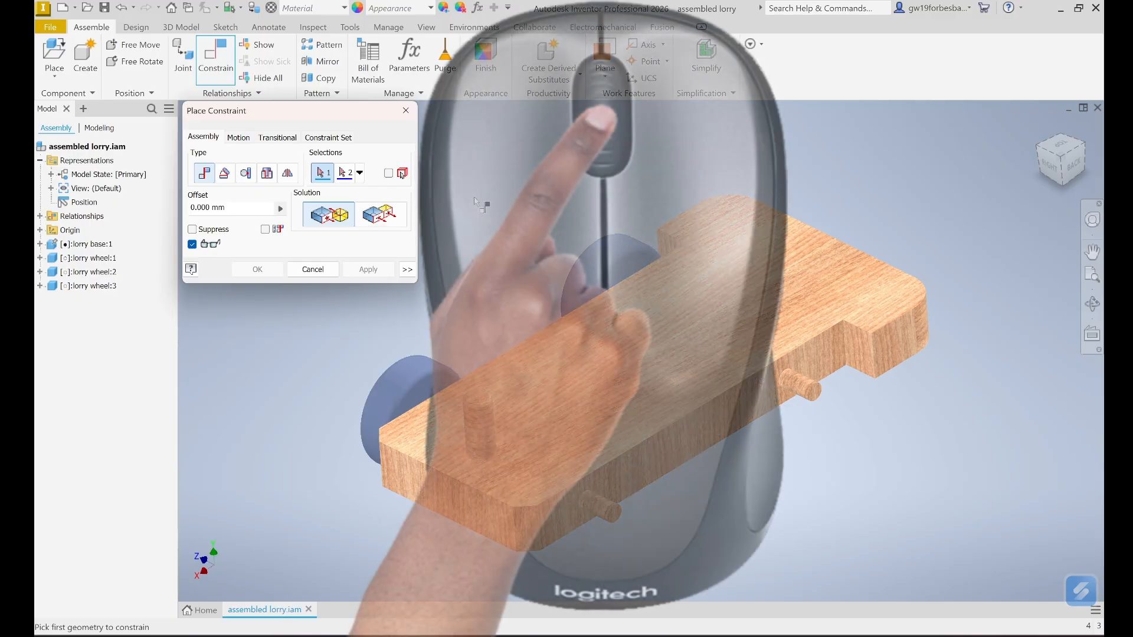
middle_drag(475, 200, 631, 177)
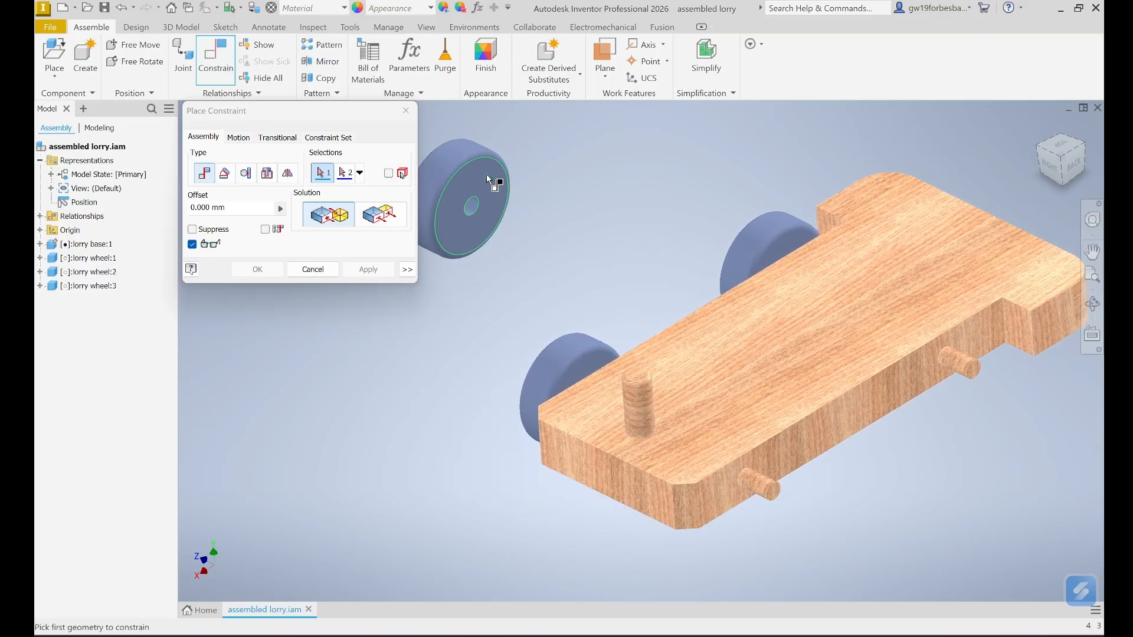
click(495, 188)
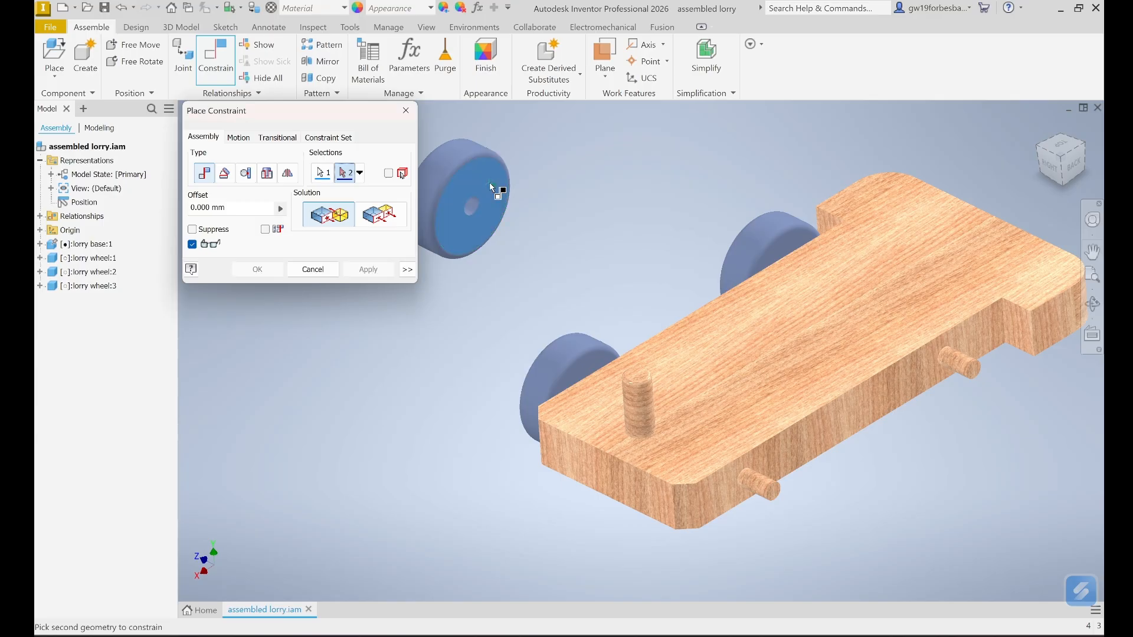
click(863, 404)
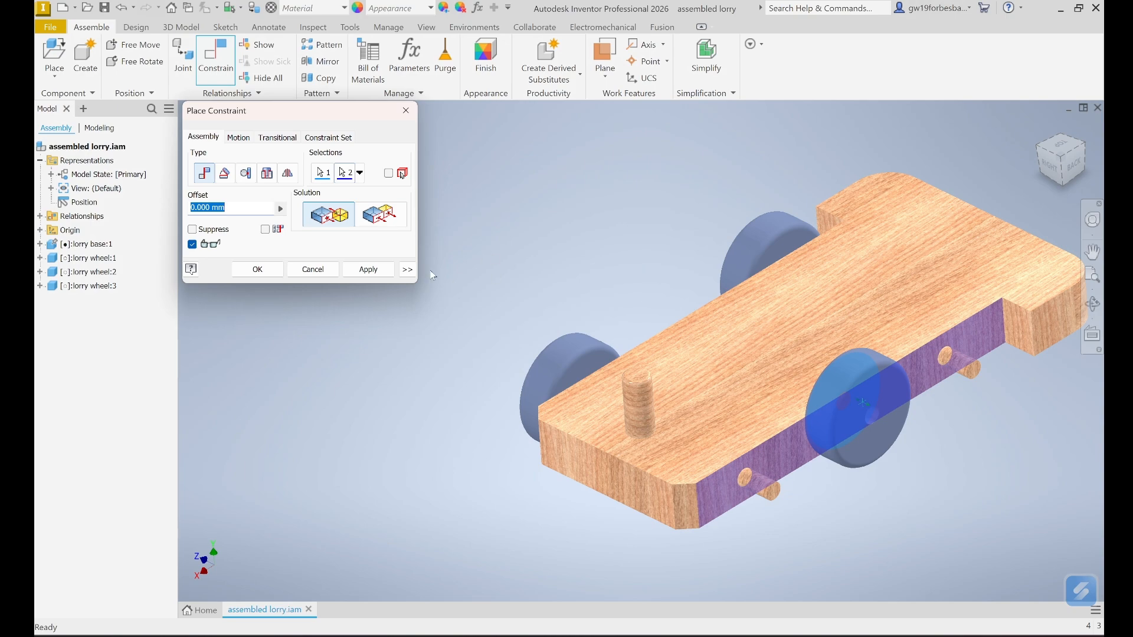
click(368, 269)
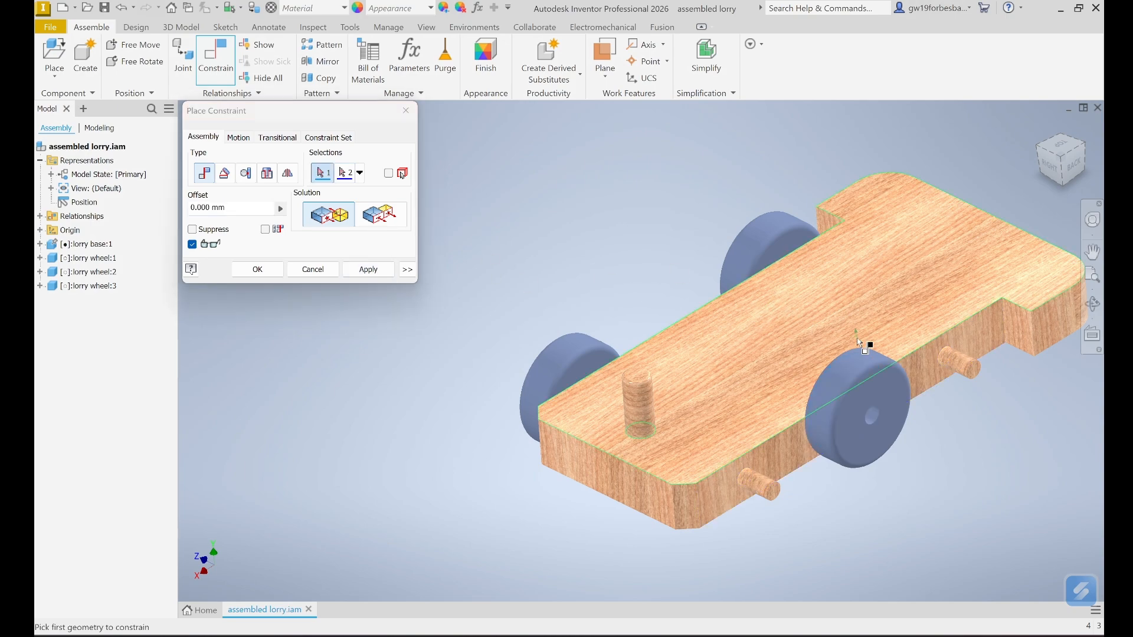
- Centre the third wheel on the right-hand axle peg and finish constraining
click(842, 369)
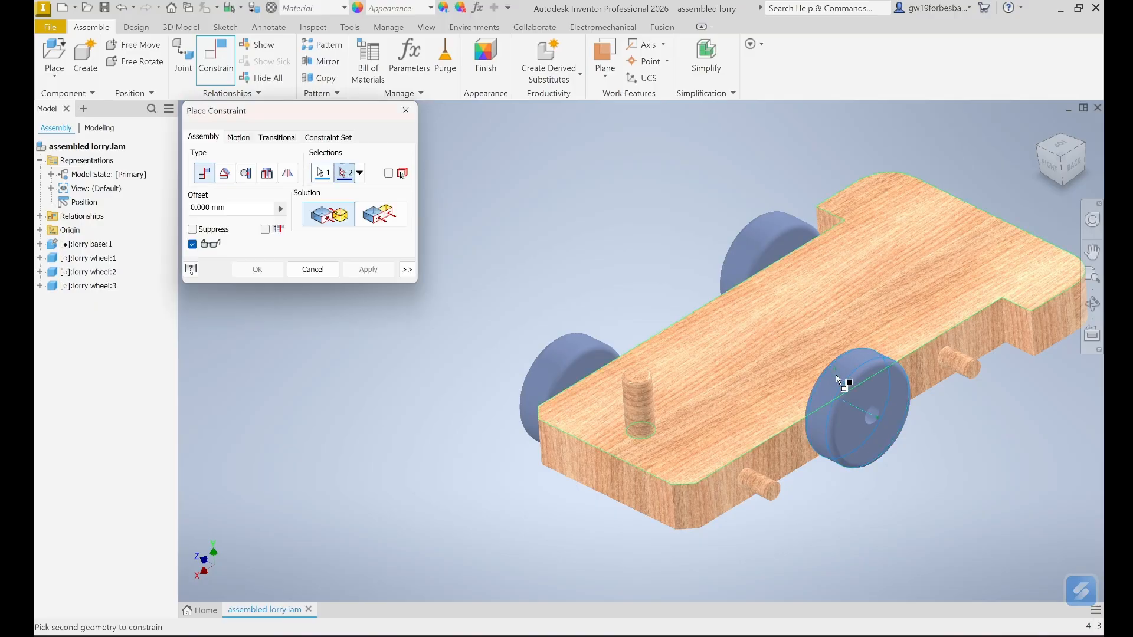
click(964, 358)
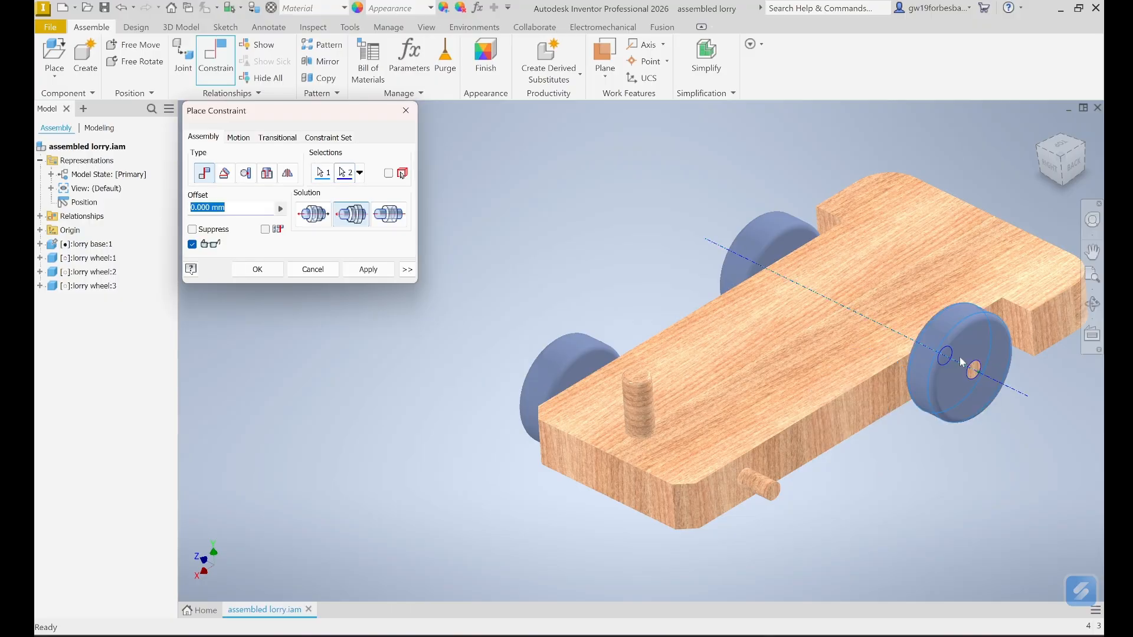
click(366, 270)
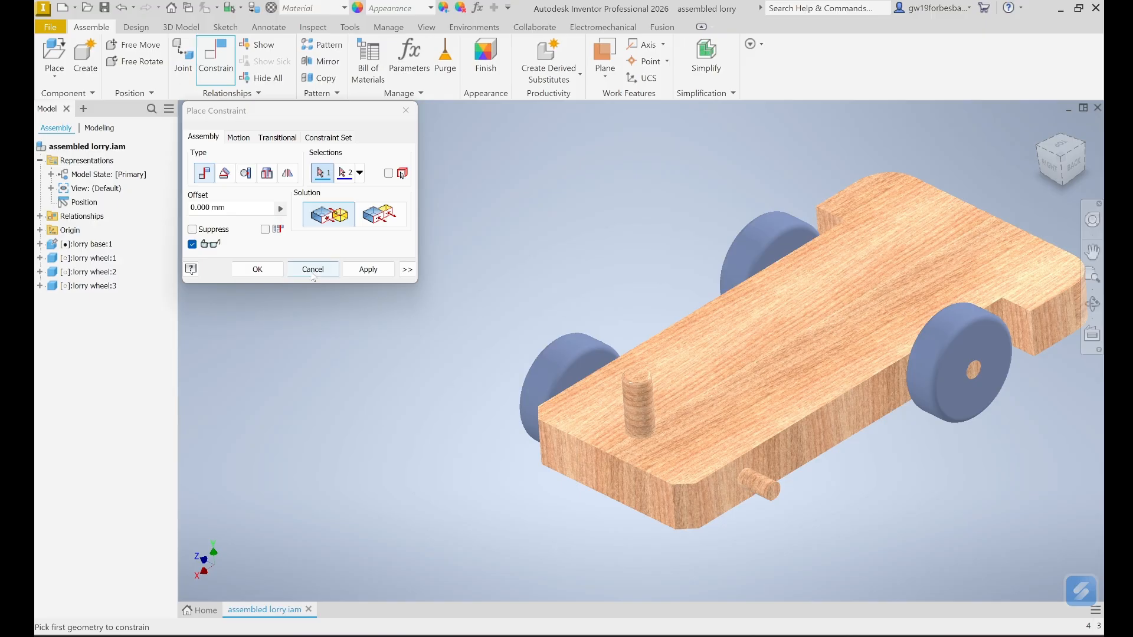
click(312, 266)
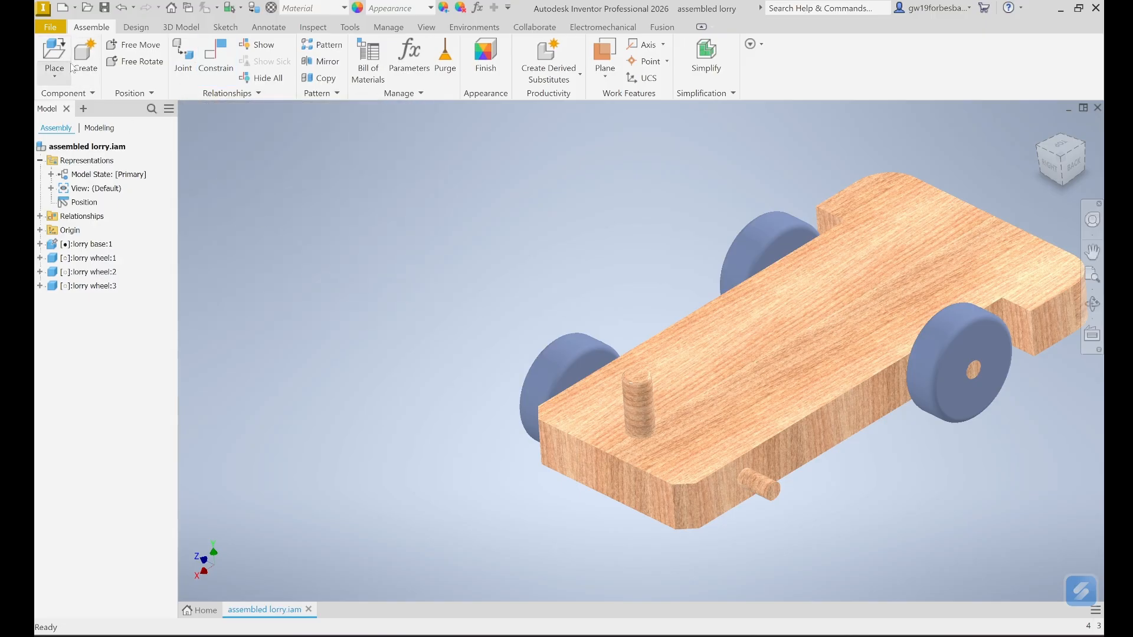
- Place a fourth copy of lorry wheel.ipt into the assembly
click(54, 52)
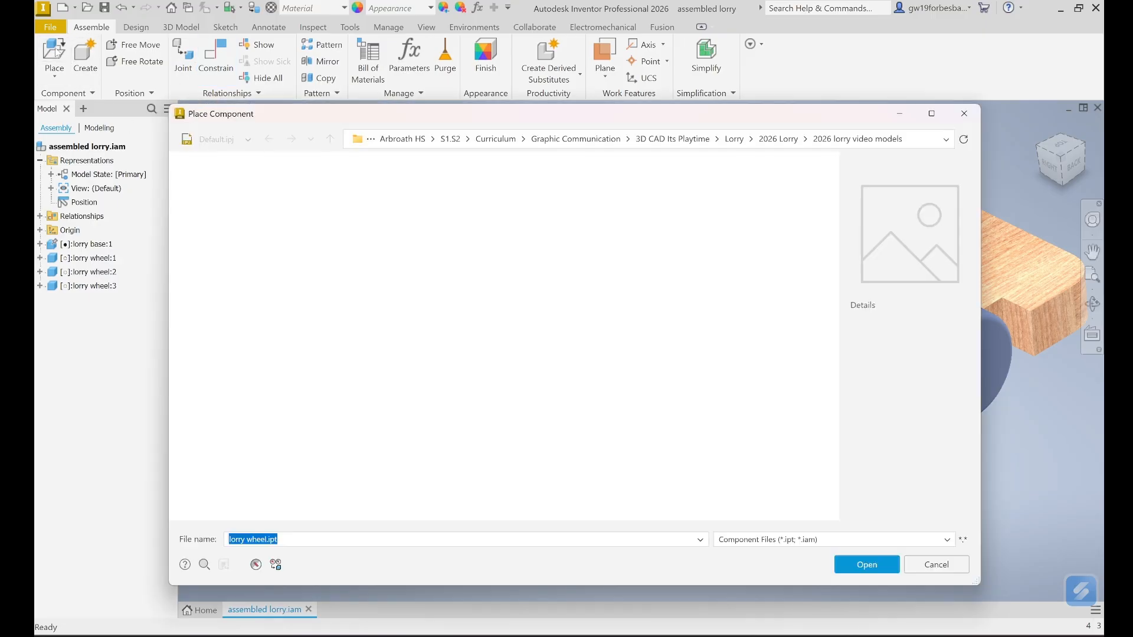
click(319, 306)
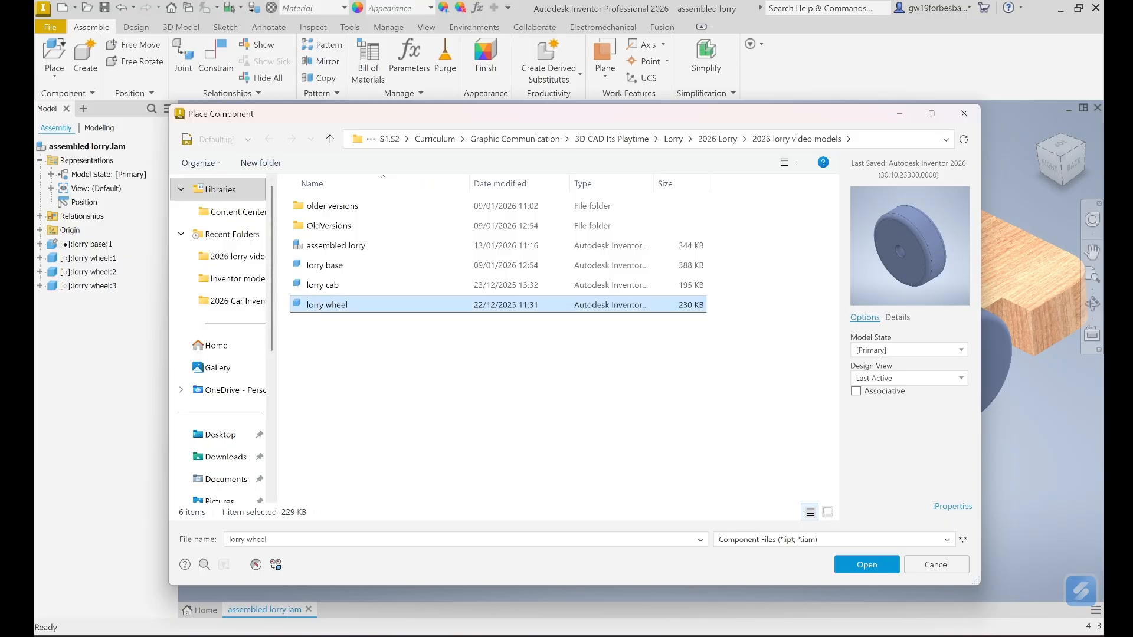
click(867, 565)
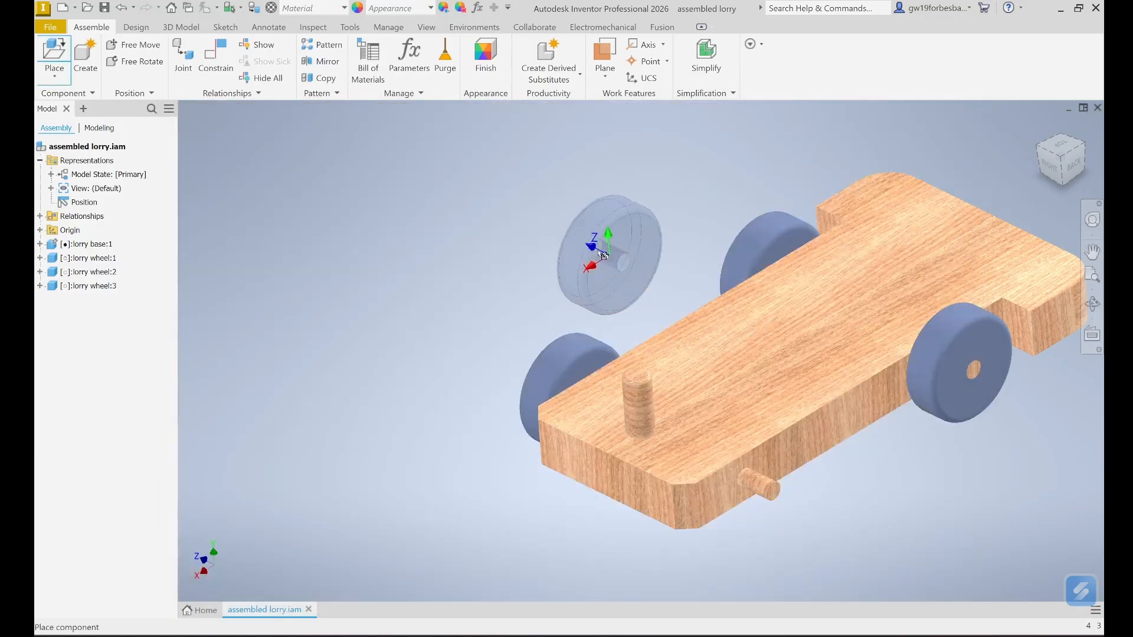
click(576, 201)
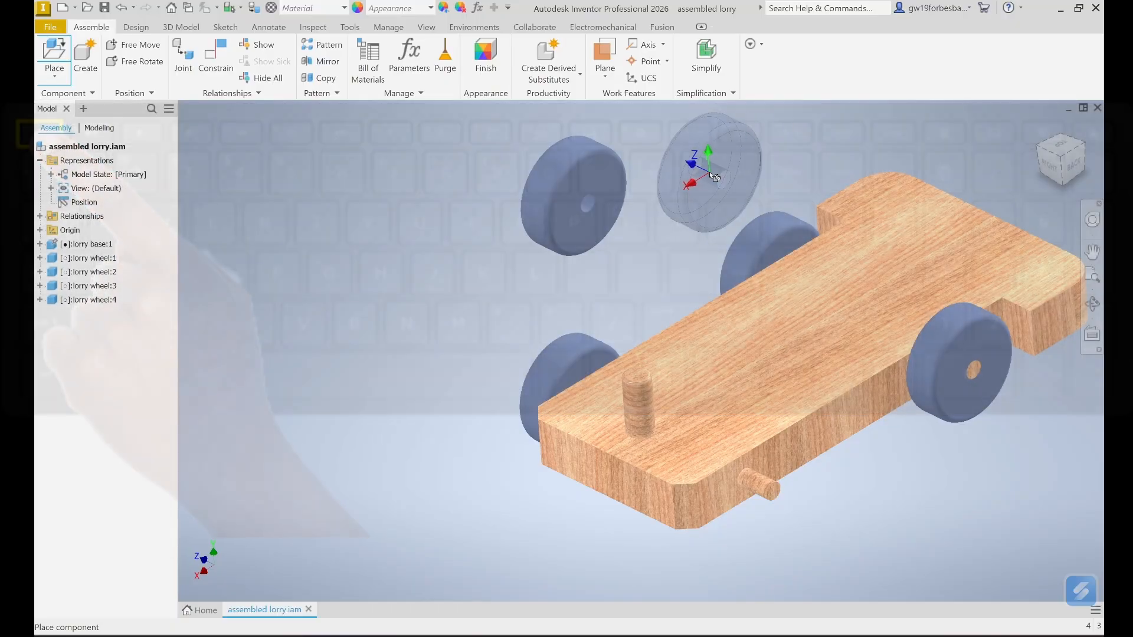
key(Escape)
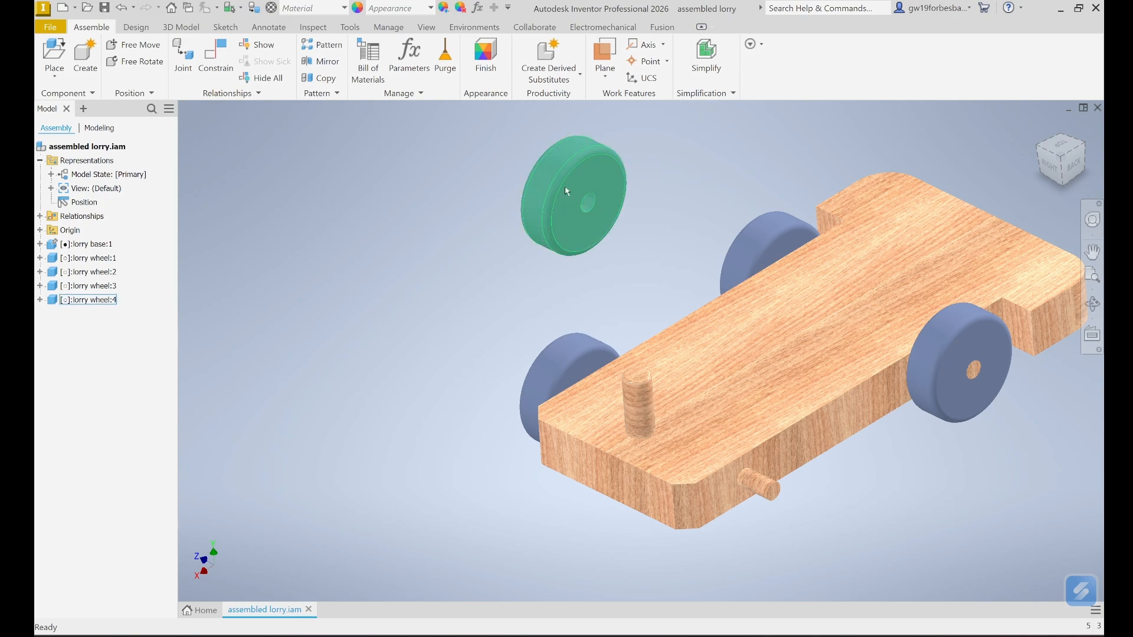
- Mate the fourth wheel's inner face against the base's side face
click(214, 66)
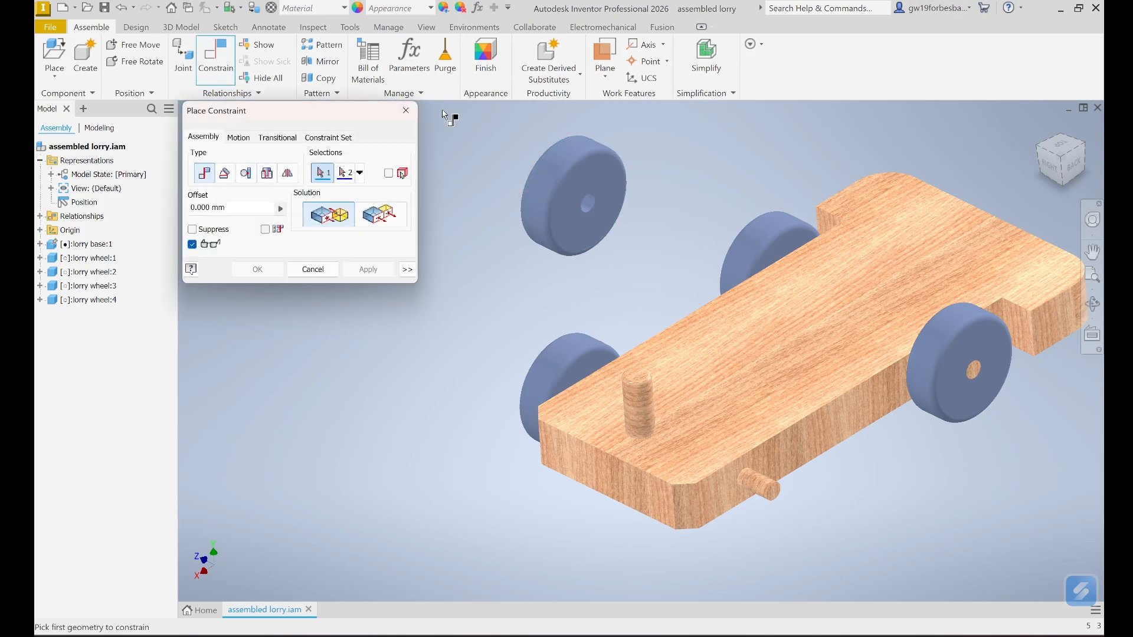
click(602, 177)
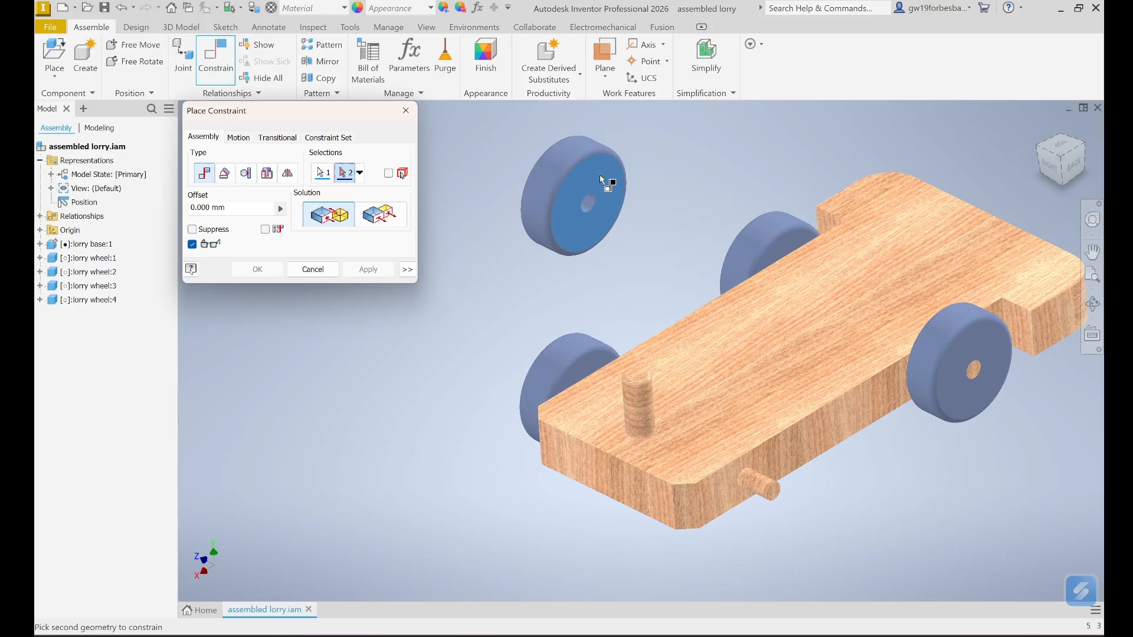
click(865, 402)
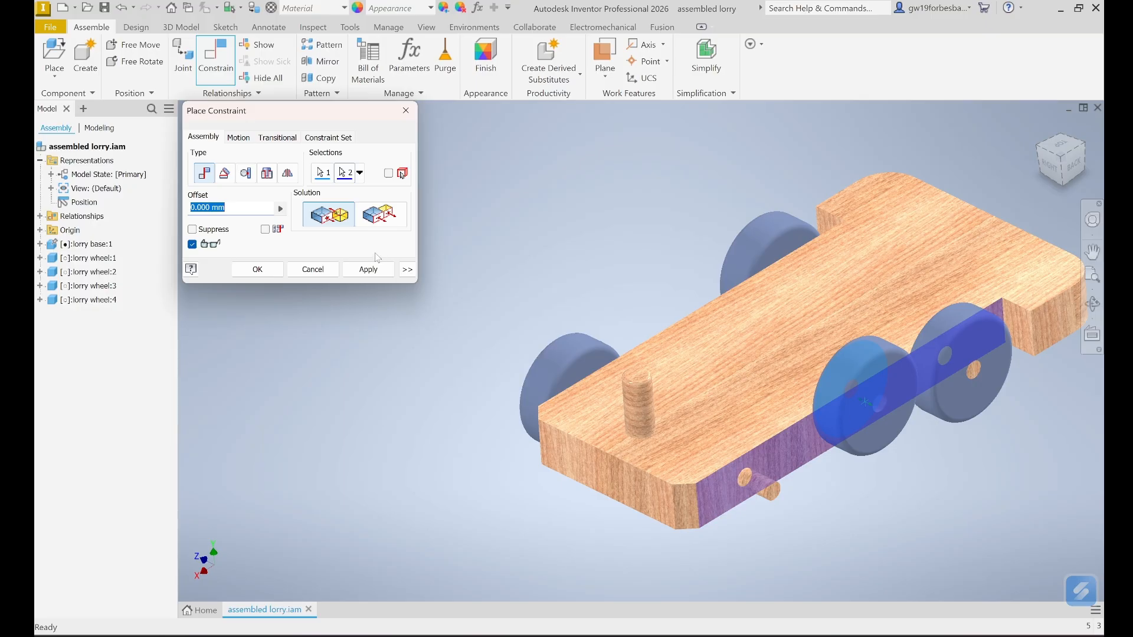
click(368, 269)
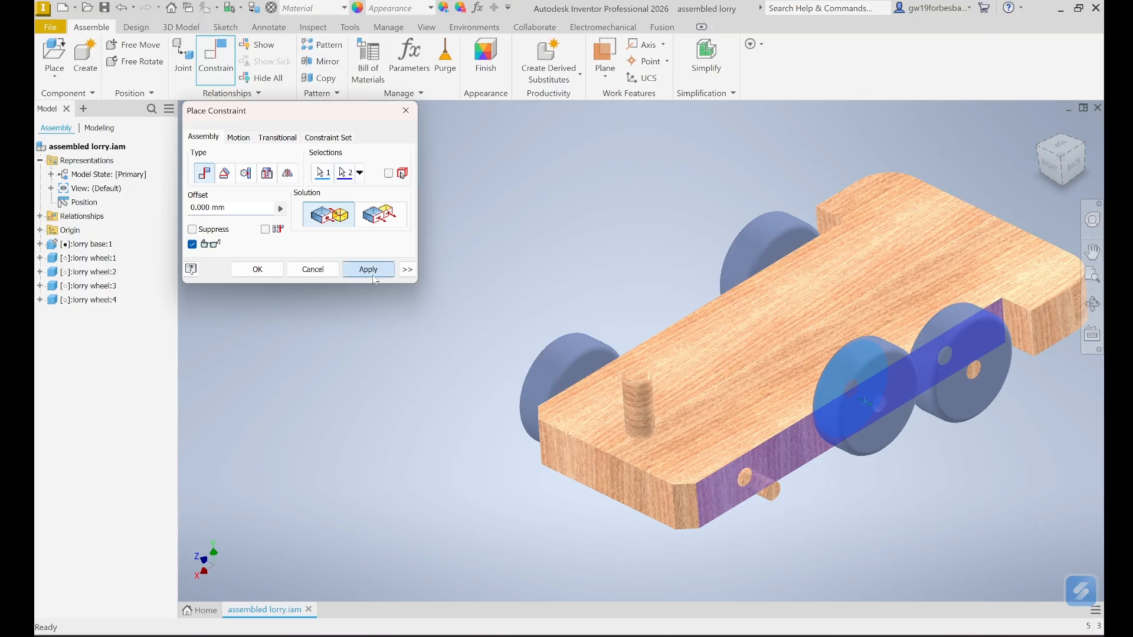
- Centre the fourth wheel on the left-hand axle peg and finish constraining
click(853, 367)
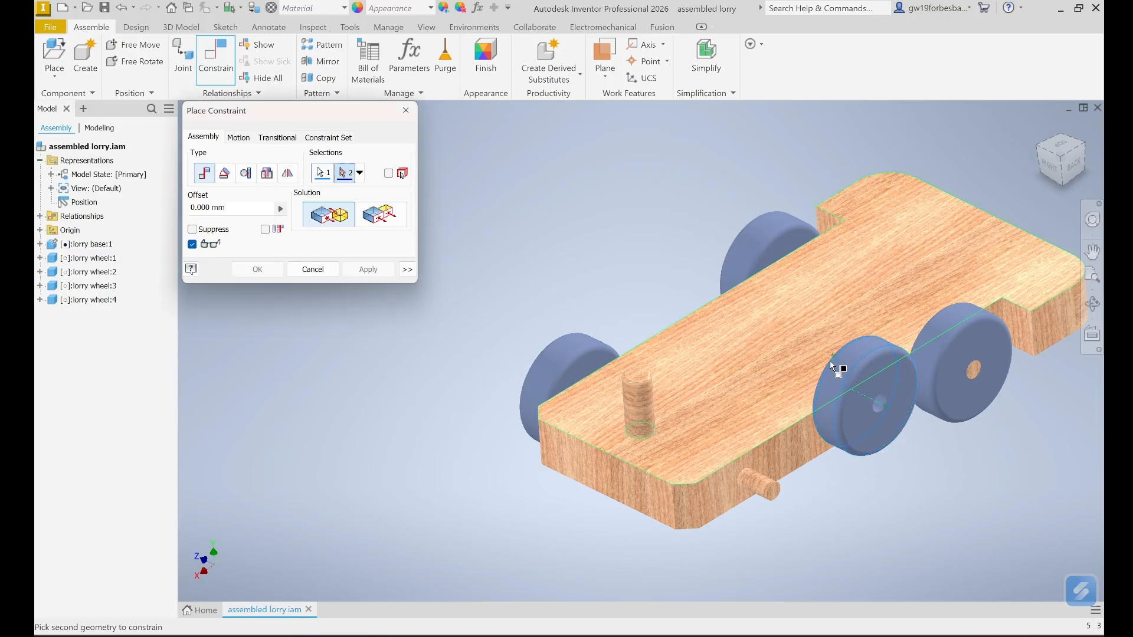
click(759, 486)
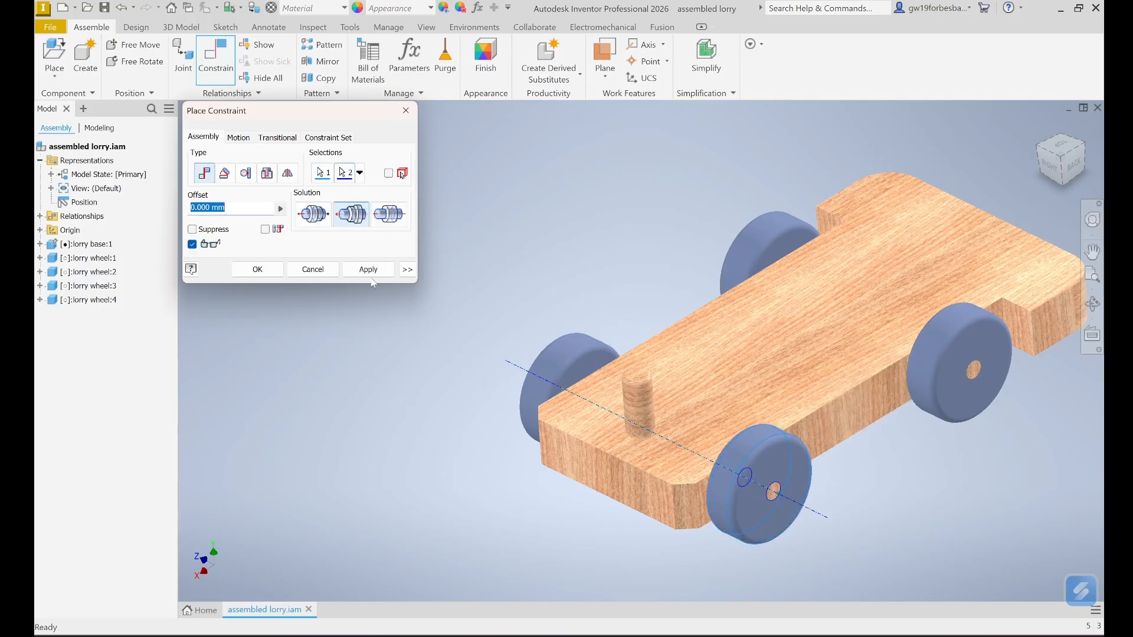
click(362, 272)
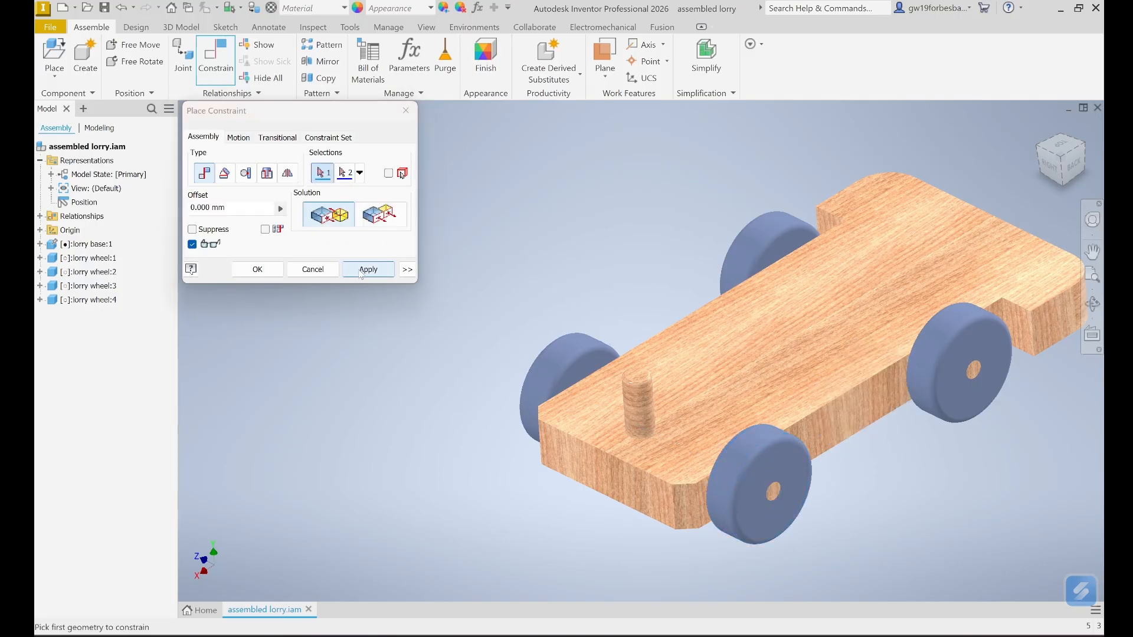
click(307, 269)
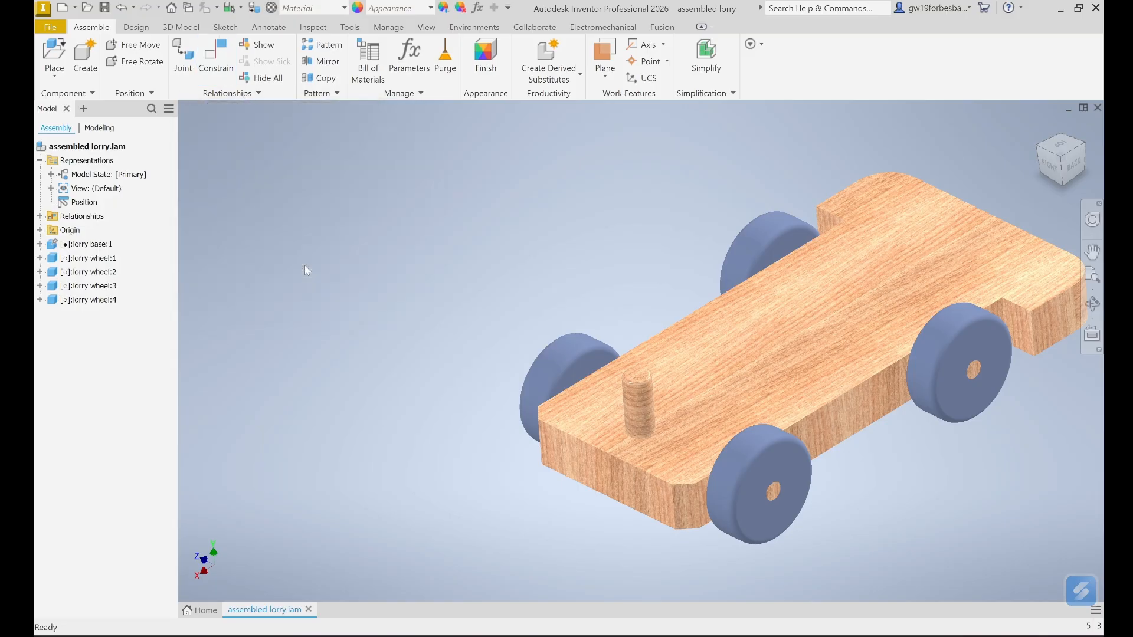
click(49, 28)
- Save the four-wheeled assembly, turn the view to the lorry's other end, and open Place Component
click(79, 141)
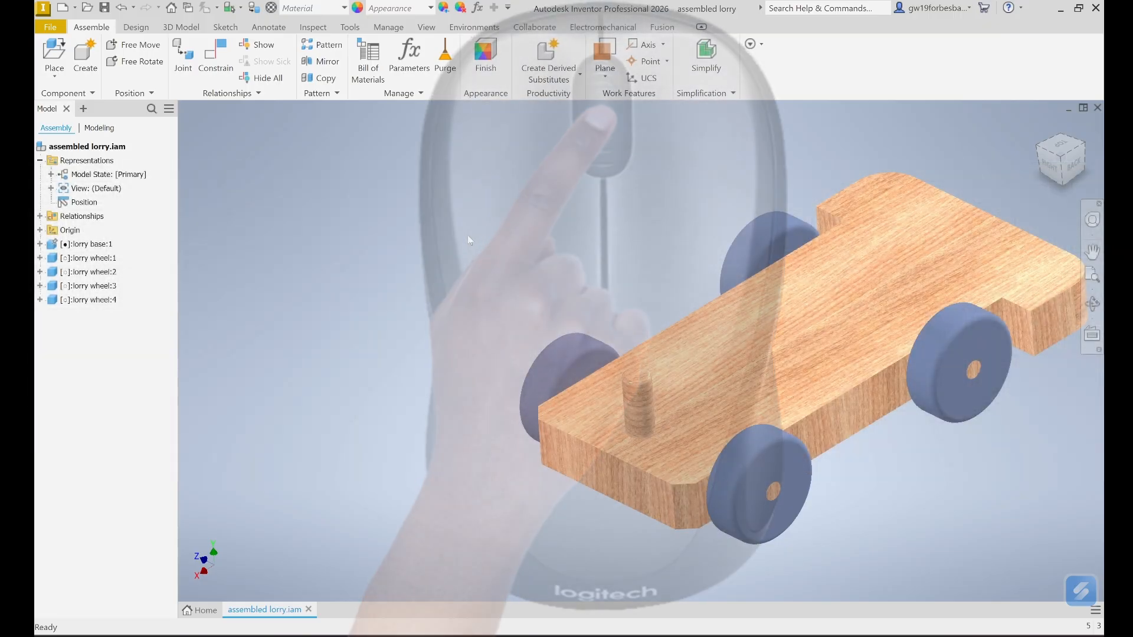
mouse_move(468, 235)
shift+middle_down()
mouse_move(369, 220)
mouse_move(198, 222)
mouse_move(192, 260)
mouse_move(165, 260)
shift+middle_up()
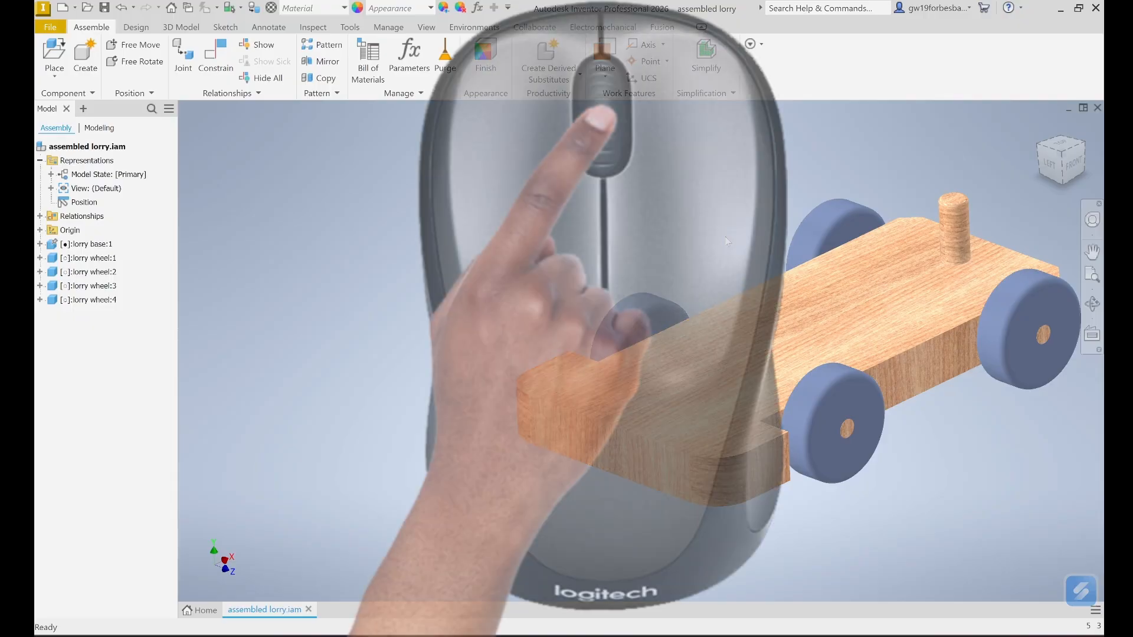
middle_drag(725, 237, 587, 260)
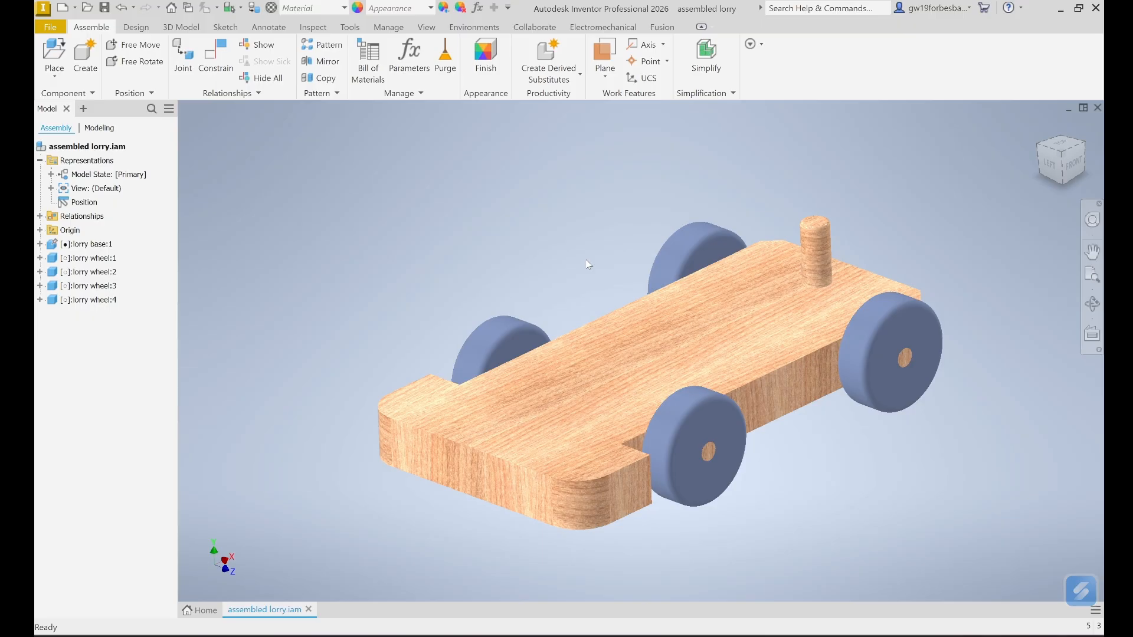
click(54, 56)
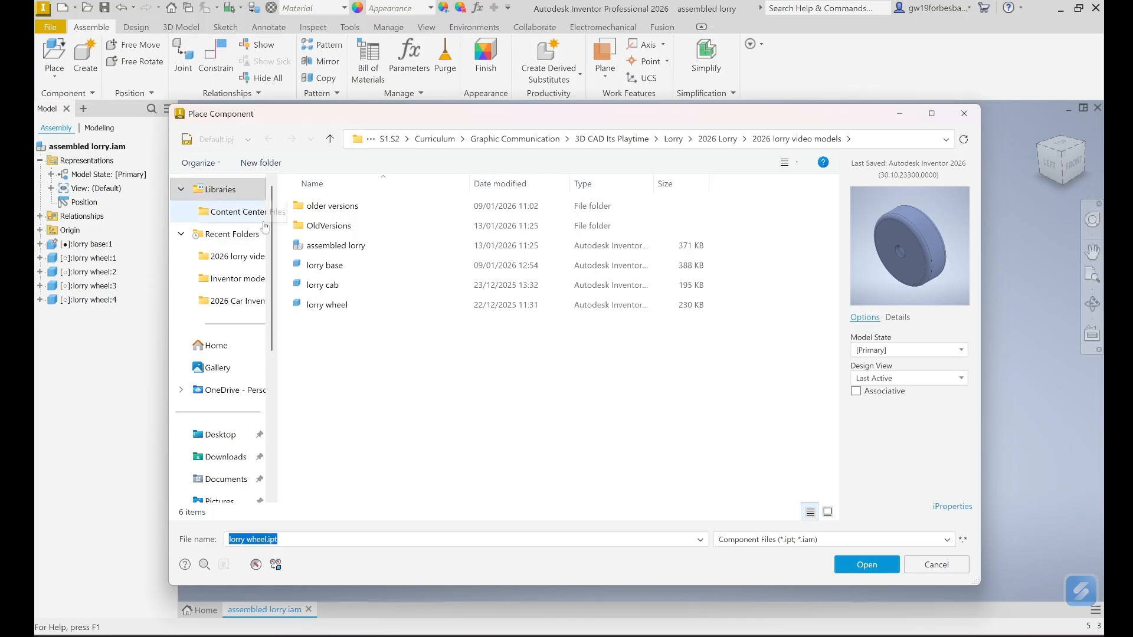
- Place one copy of lorry cab.ipt beside the base and zoom out
click(324, 285)
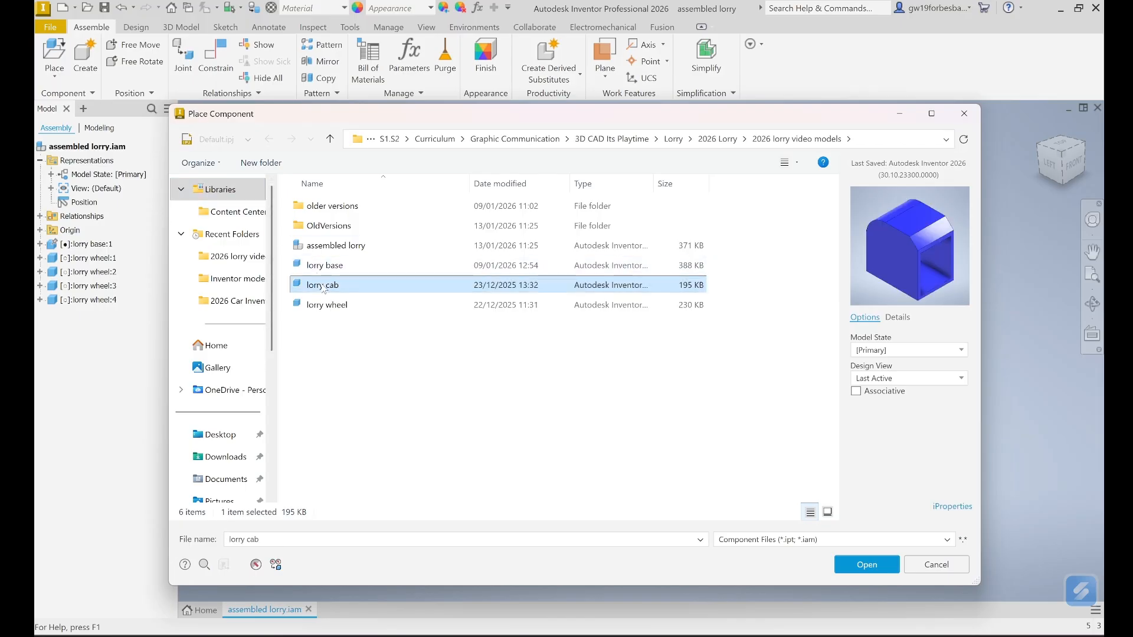
click(866, 564)
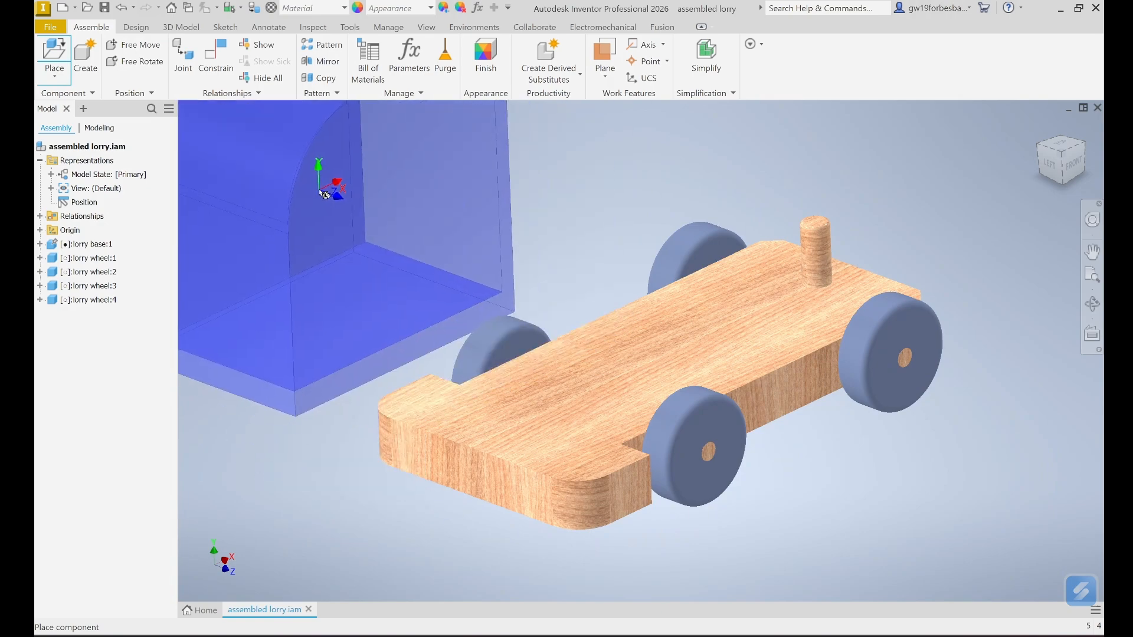
click(321, 192)
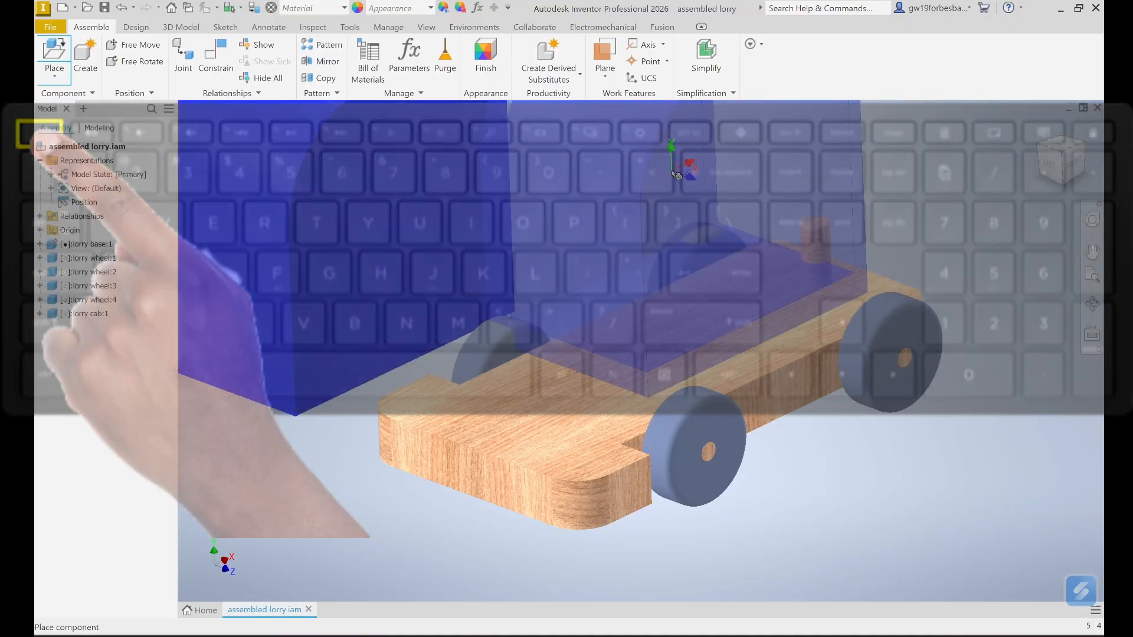
key(Escape)
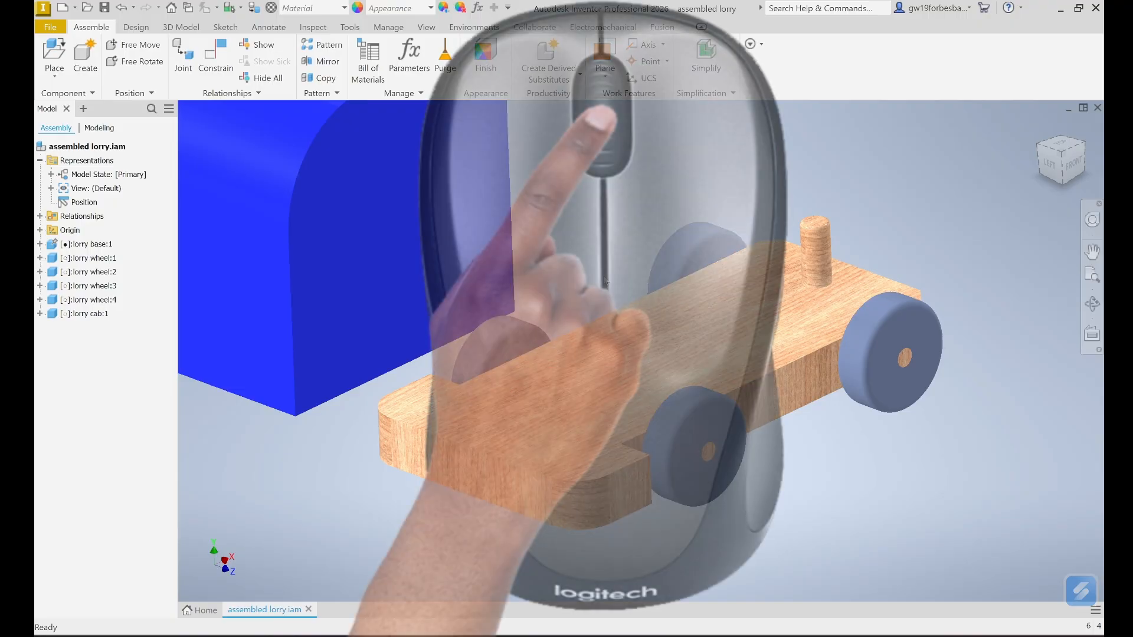
scroll(604, 281, up, 4)
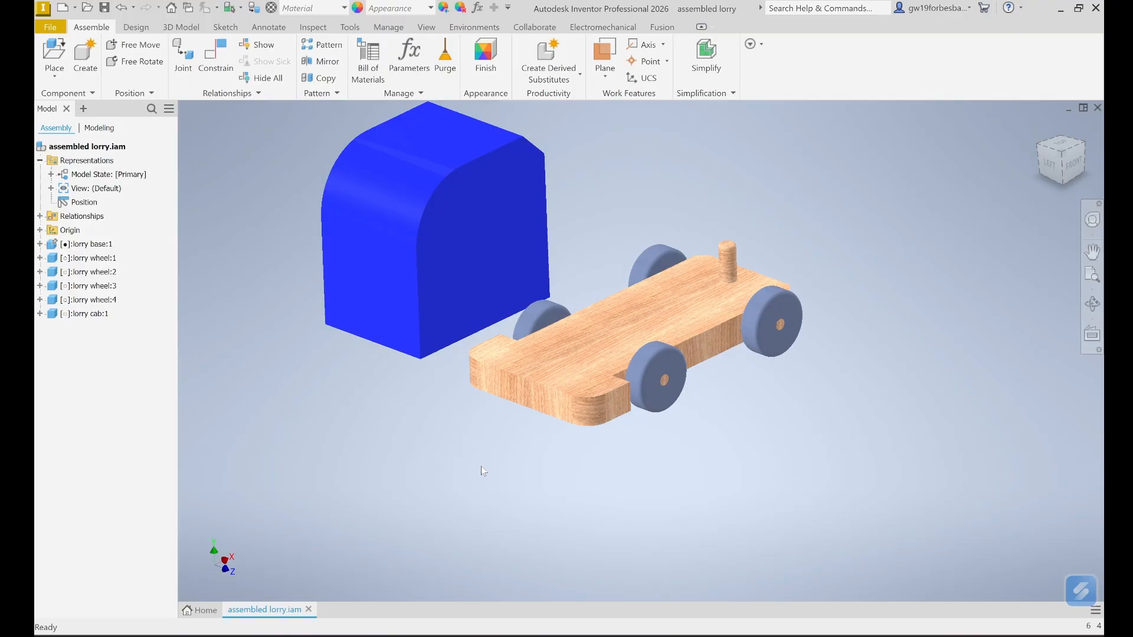
- Select the blue cab and the wooden base, then clear the selection
click(443, 323)
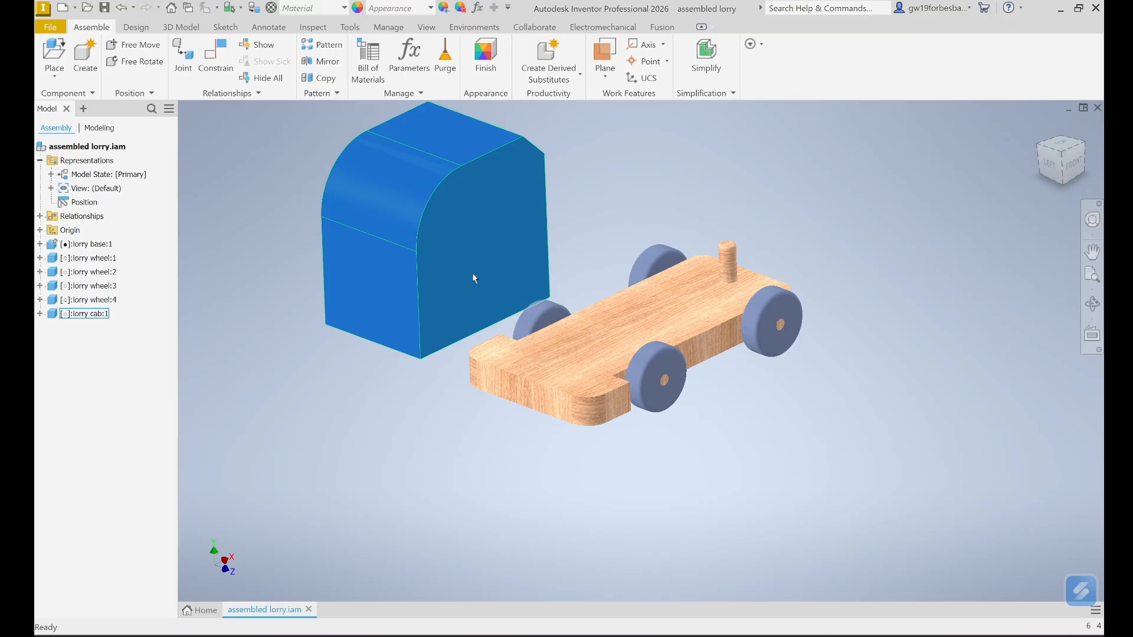
click(602, 348)
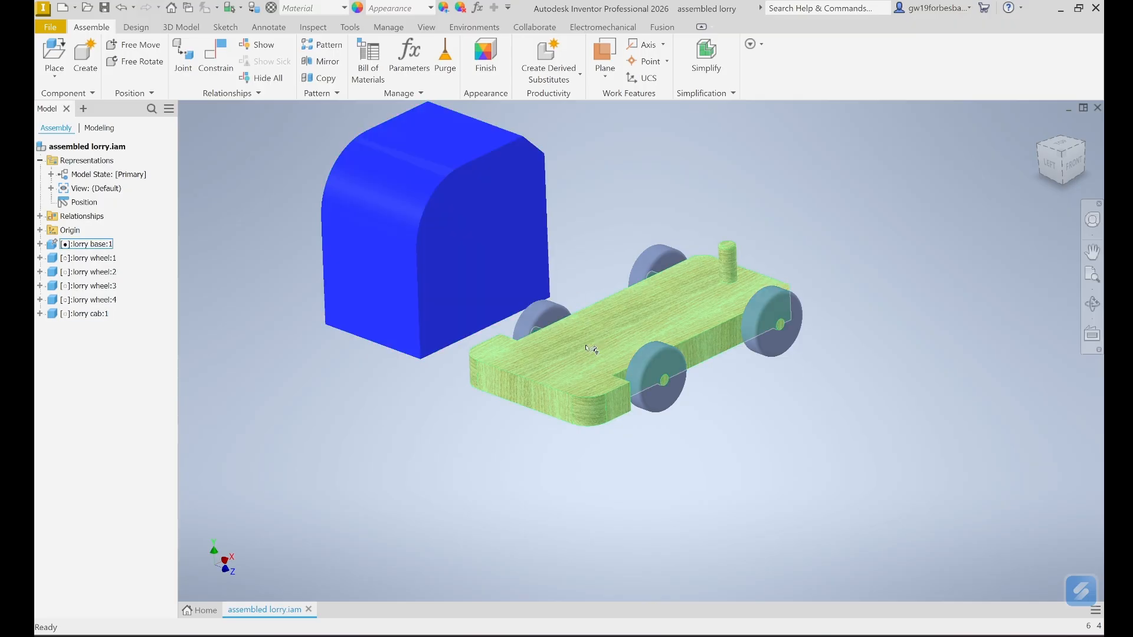
click(406, 423)
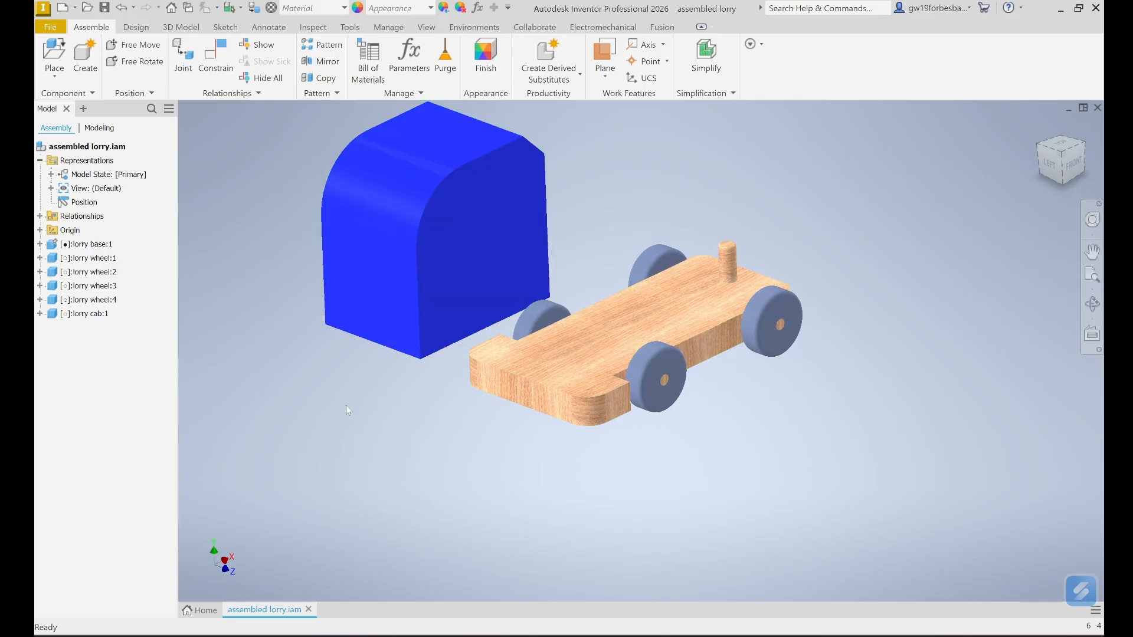
click(216, 58)
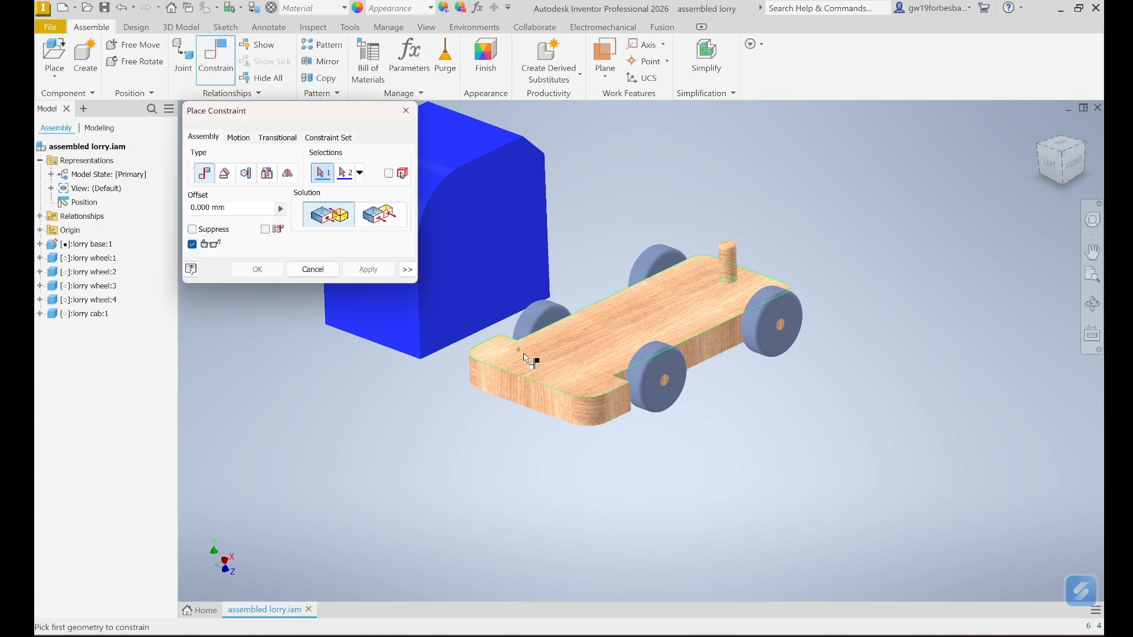
- Mate the cab's bottom face to the base's top face, then view the lorry from the front
click(591, 344)
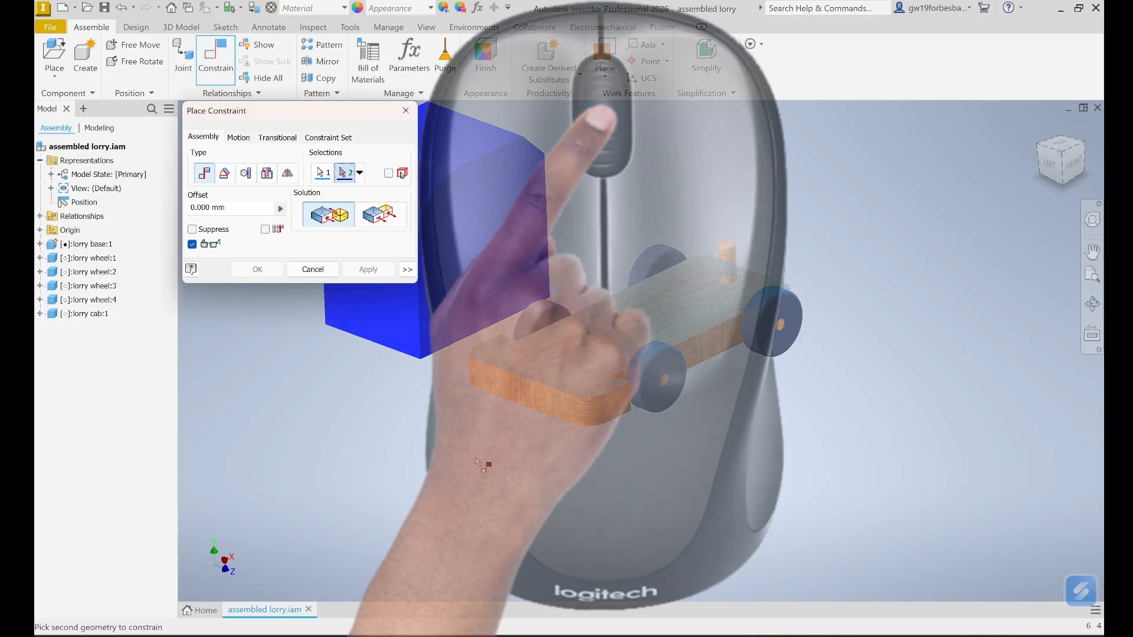
shift+middle_drag(466, 459, 469, 416)
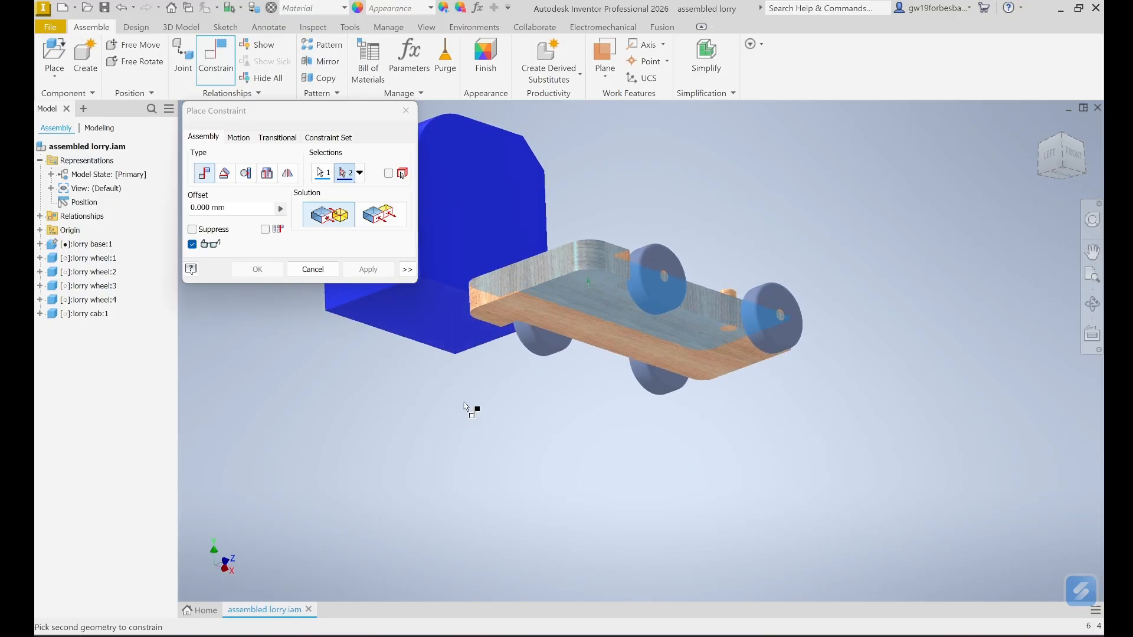
click(433, 317)
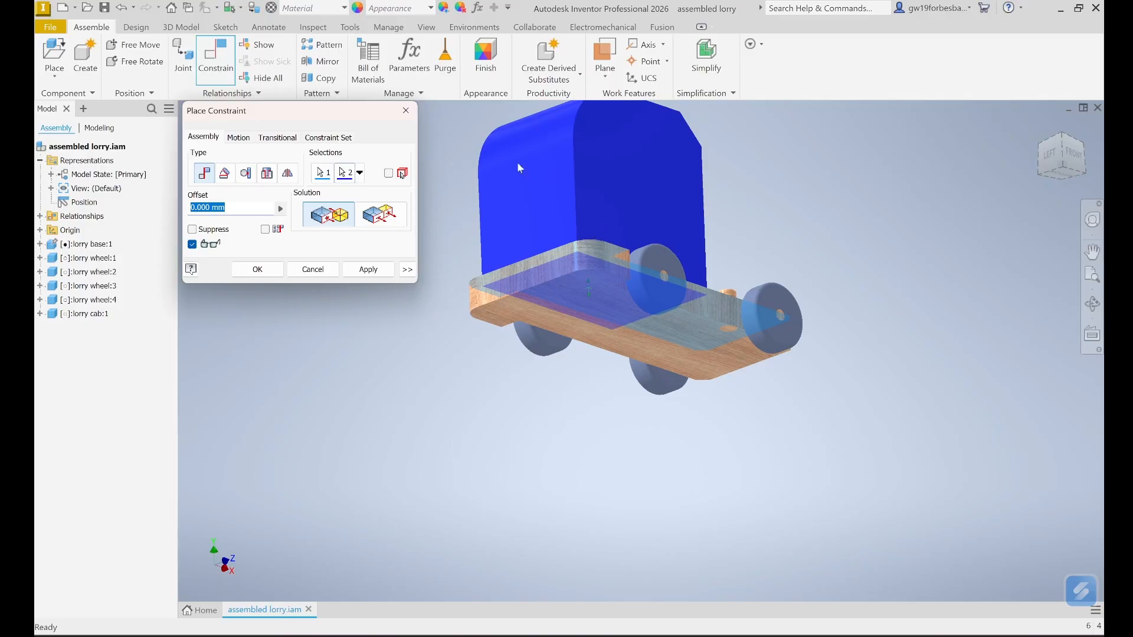
click(369, 269)
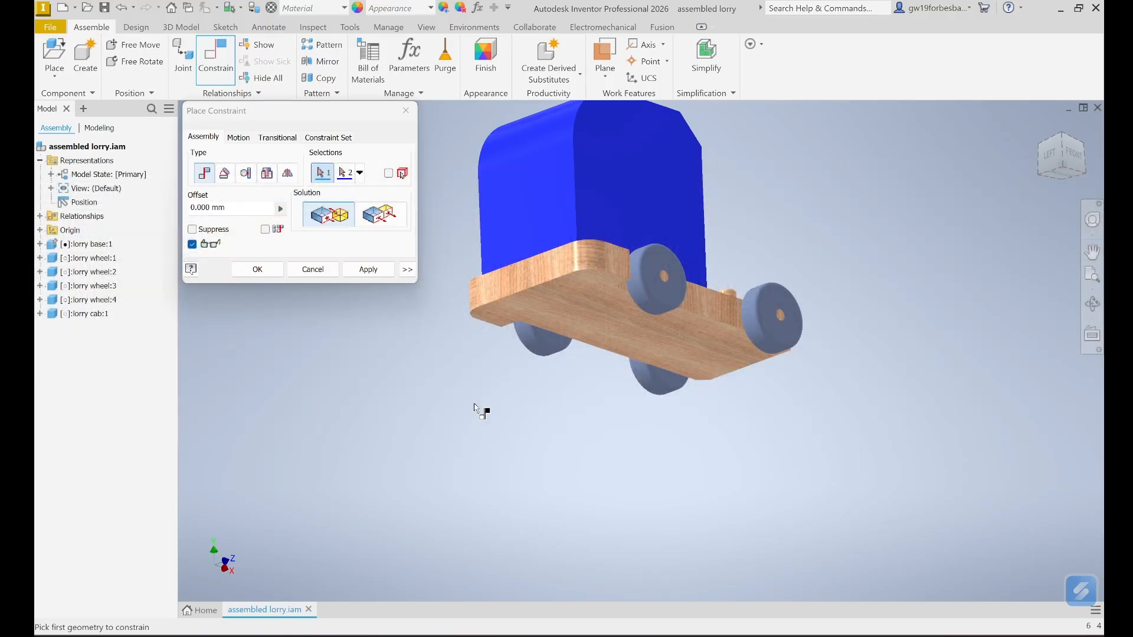
shift+middle_drag(469, 404, 472, 447)
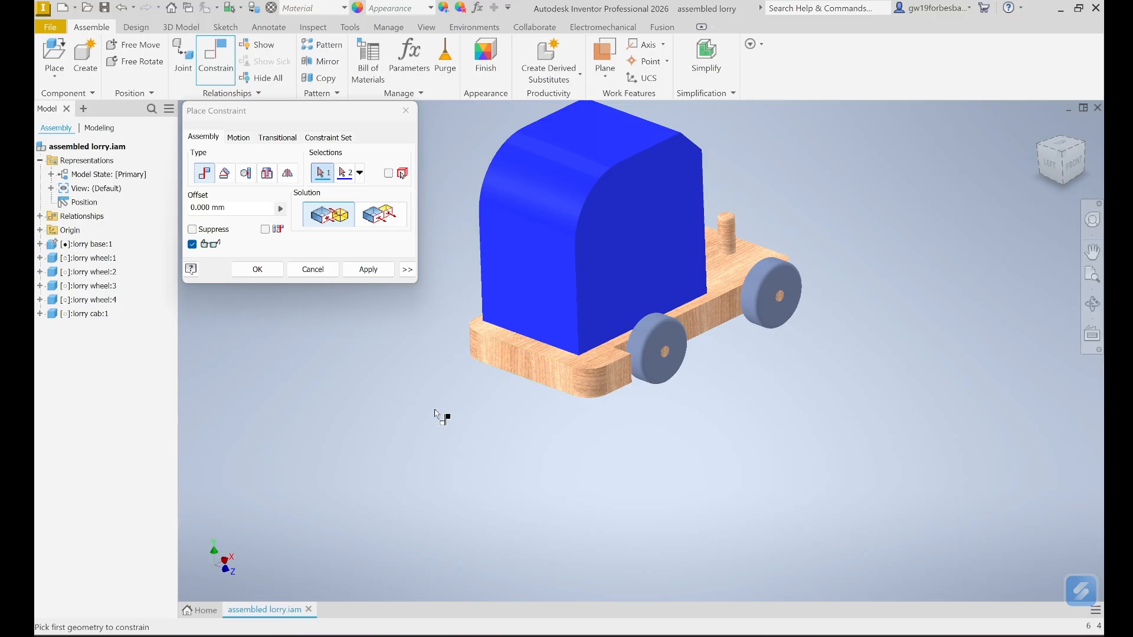
- Make the cab's front face flush with the base's front face
click(520, 288)
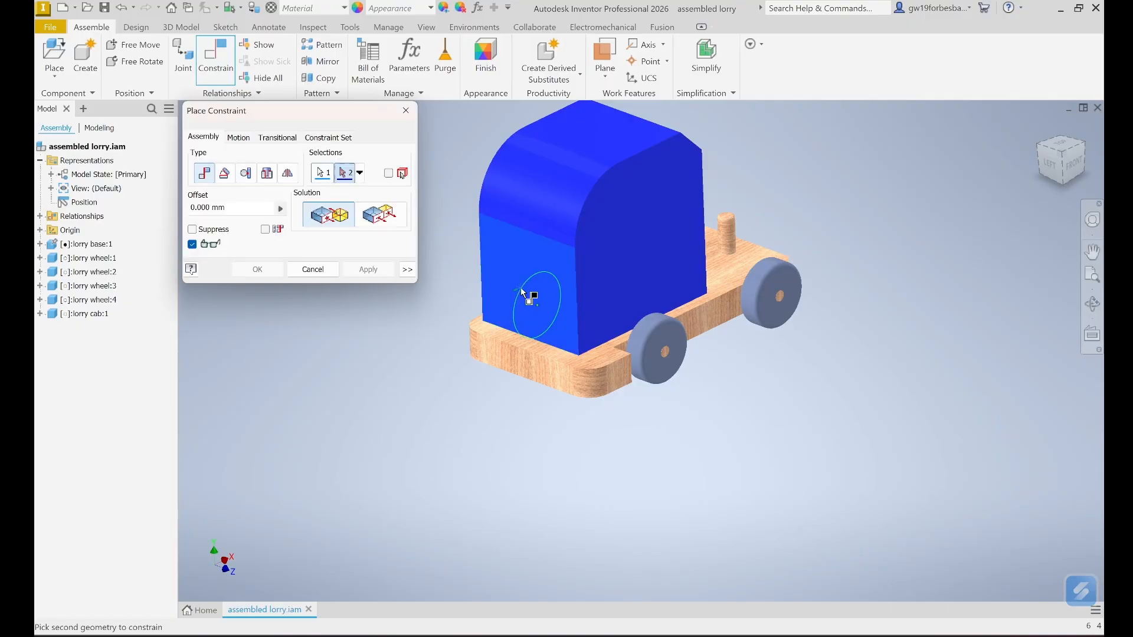
click(507, 358)
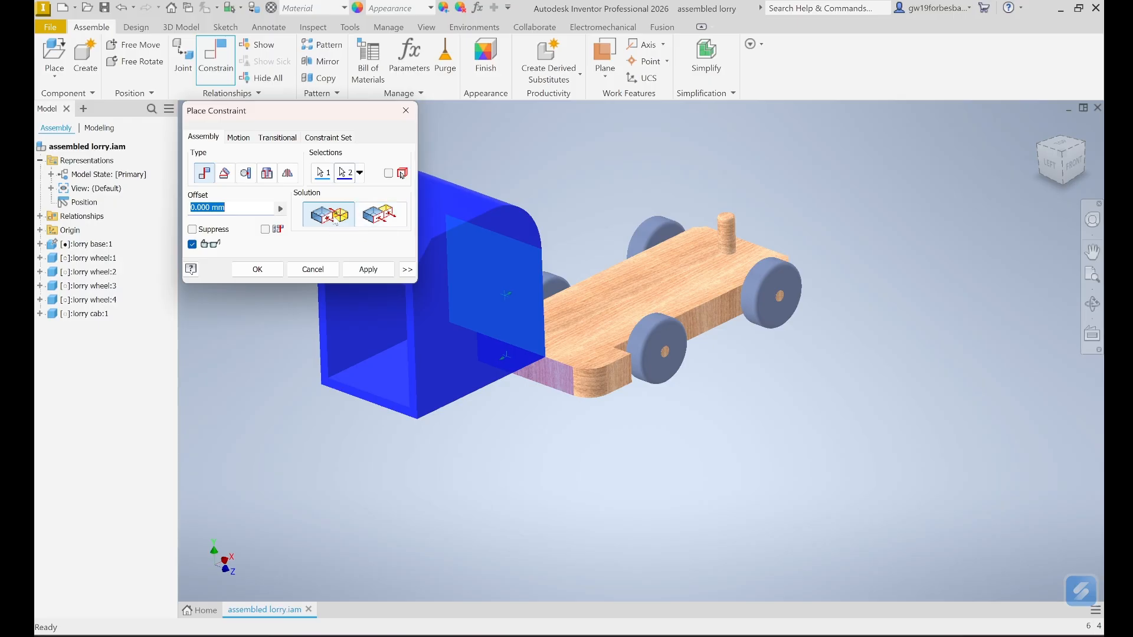
click(382, 213)
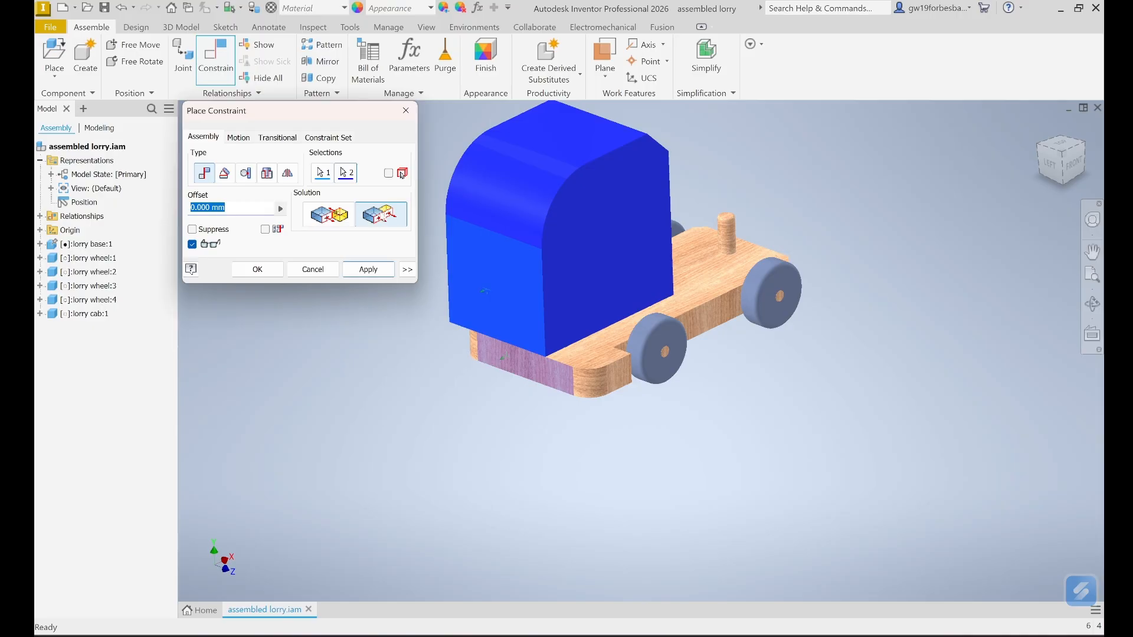
click(376, 273)
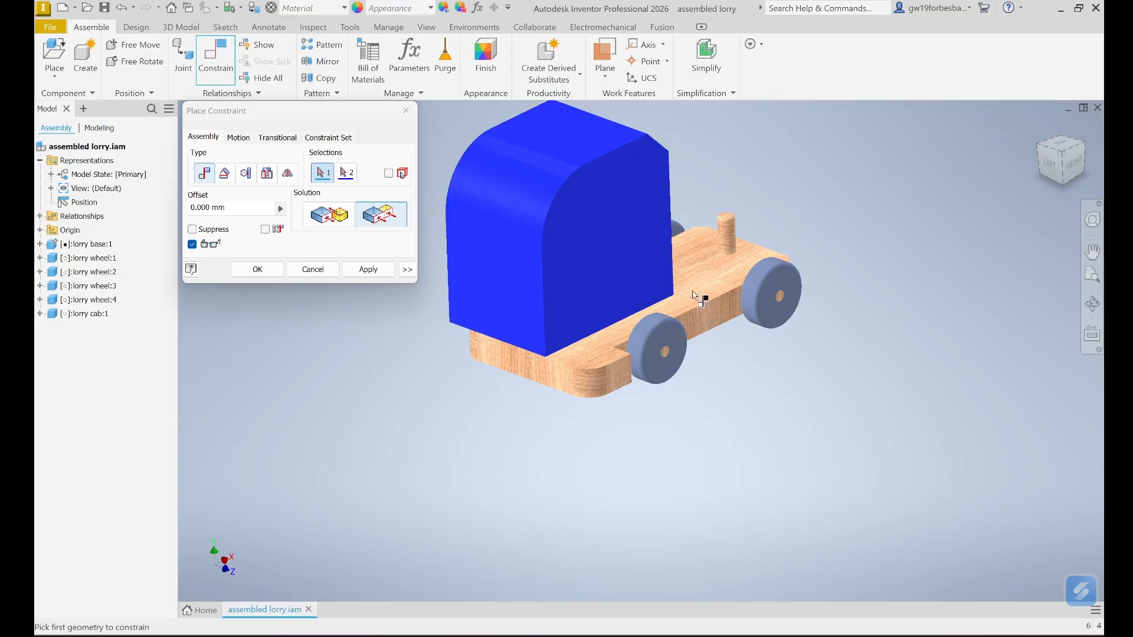
- Make the cab's side face flush with the base's side face, after comparing Mate and Flush
click(614, 229)
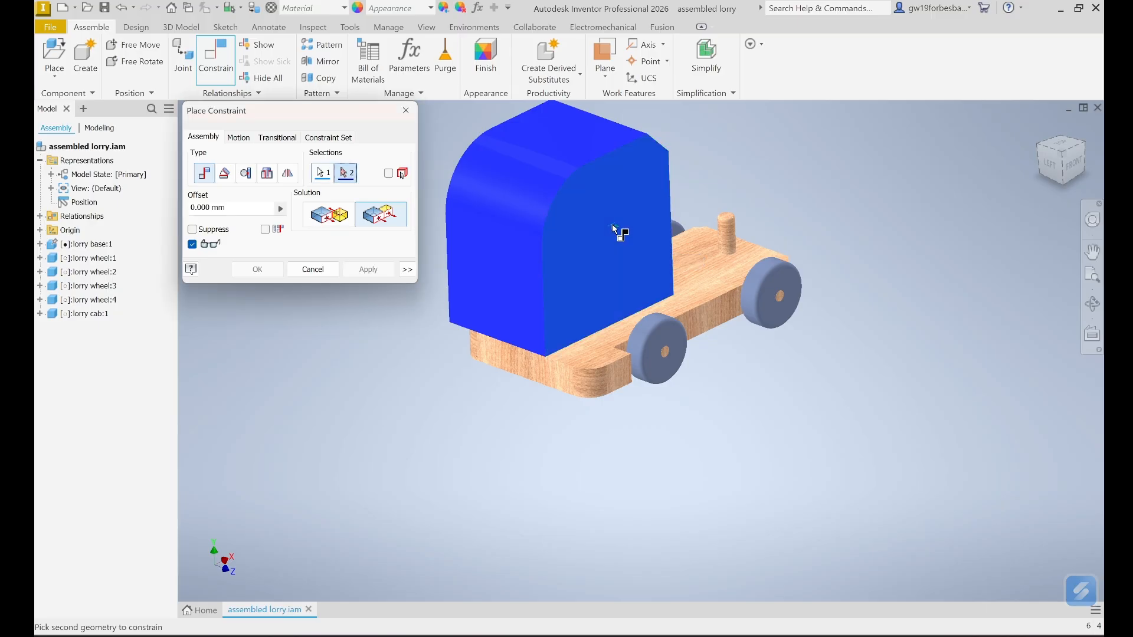
click(710, 317)
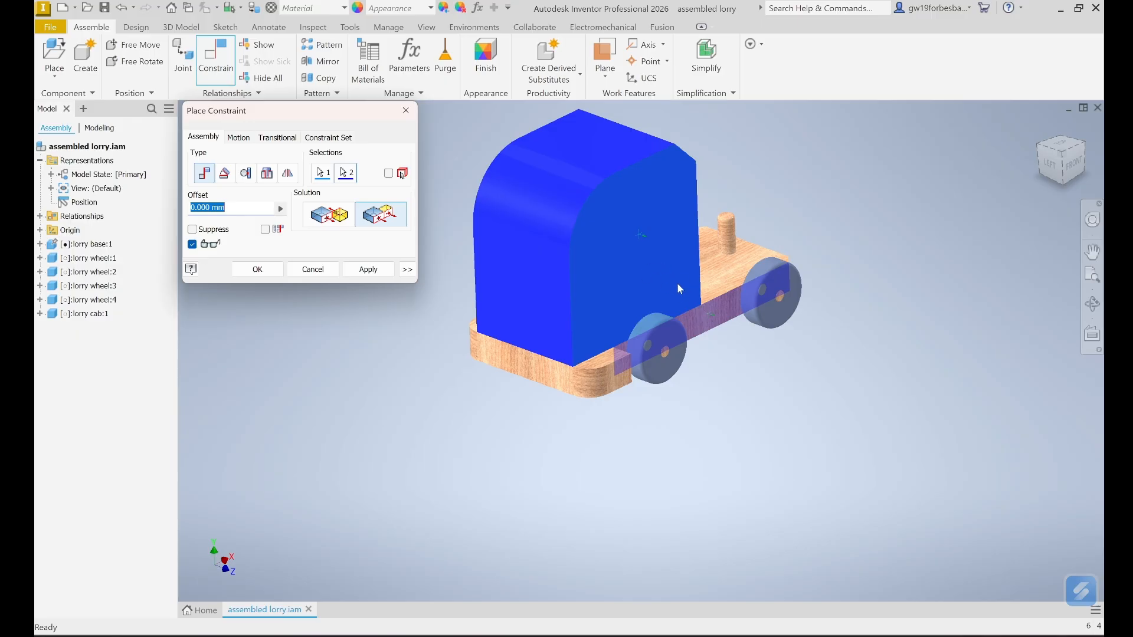
click(326, 217)
click(385, 221)
click(339, 218)
click(387, 220)
click(339, 219)
click(383, 216)
click(368, 270)
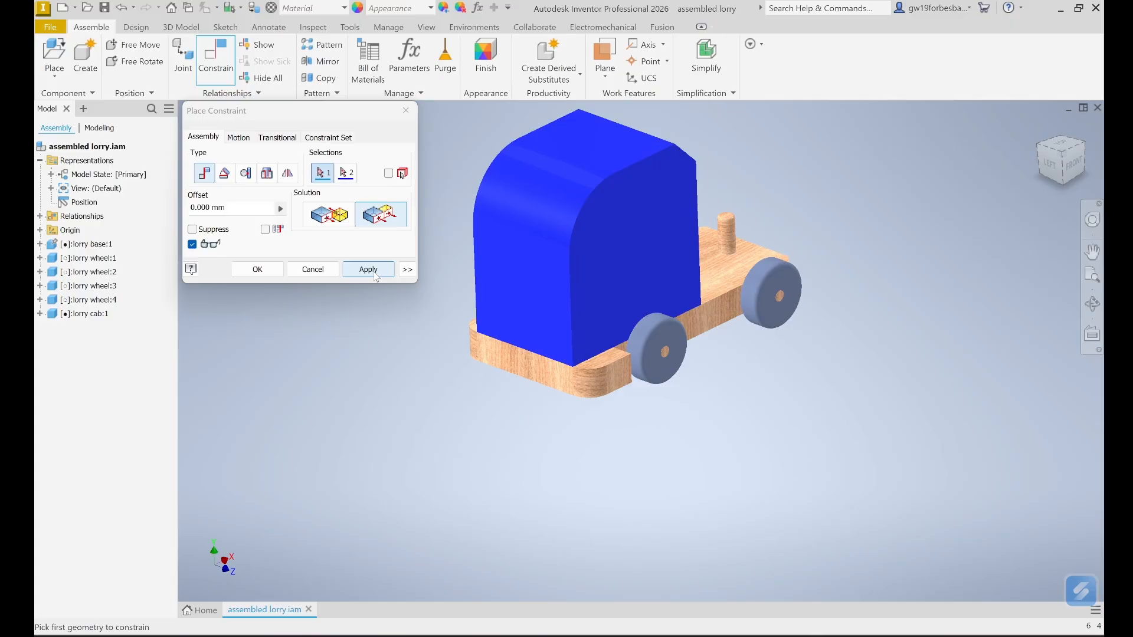
- Close Place Constraint and save assembled lorry.iam from the File menu
click(313, 272)
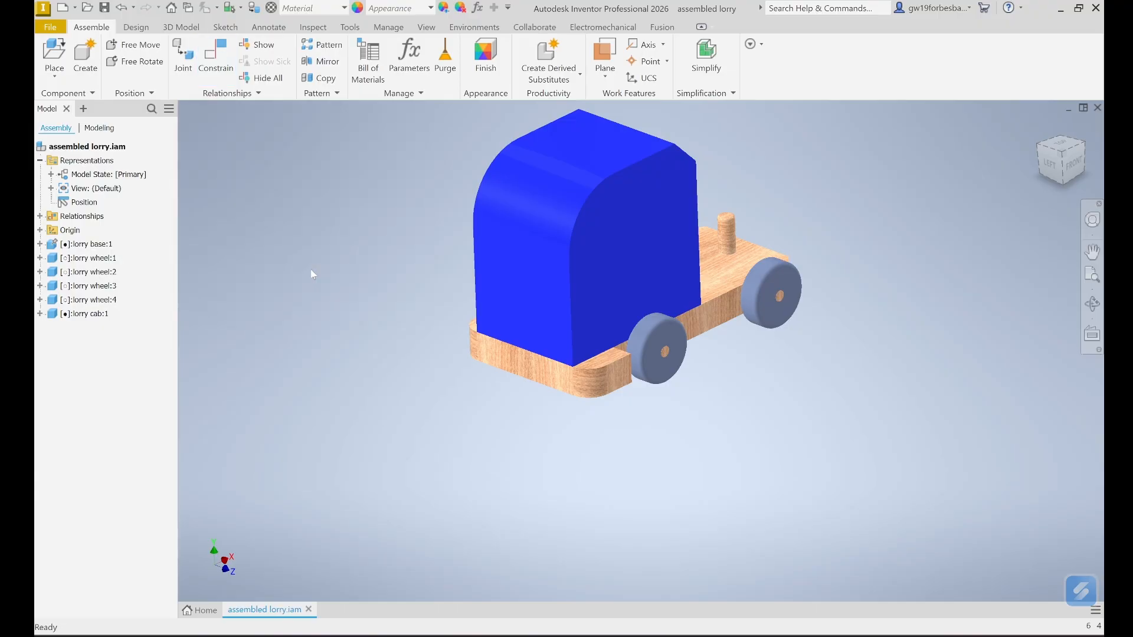
click(50, 28)
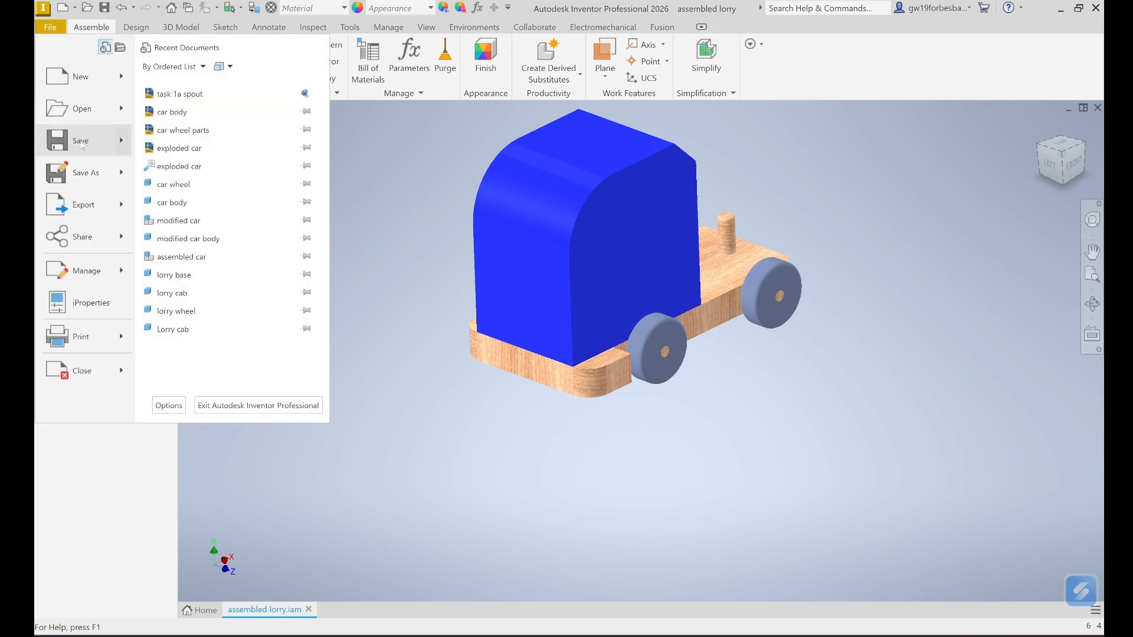
click(81, 141)
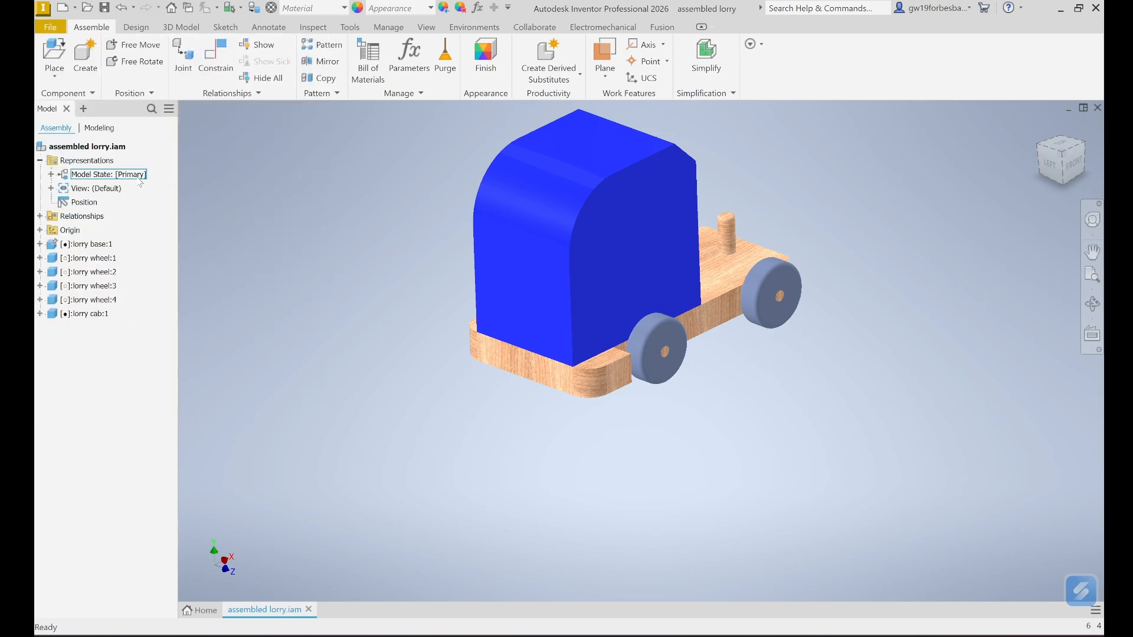